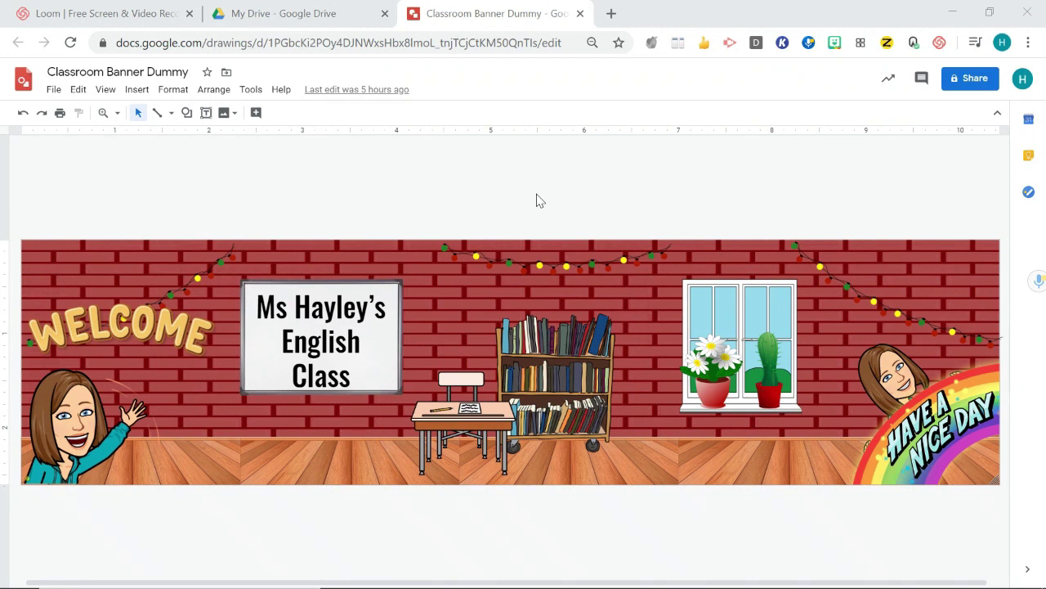
Step: Check the original banner's page size in Page setup
click(53, 90)
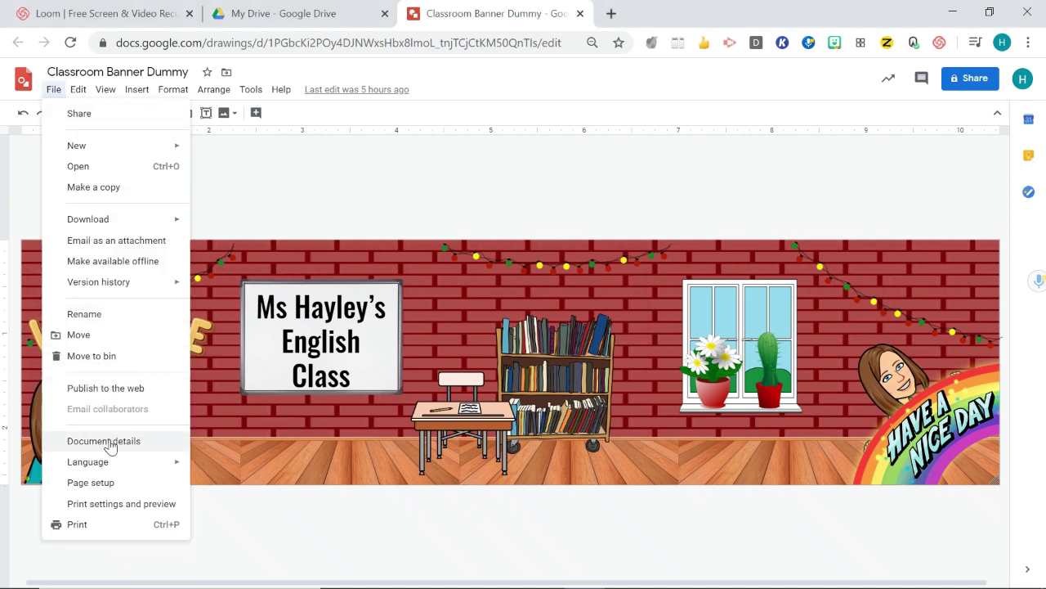
click(111, 484)
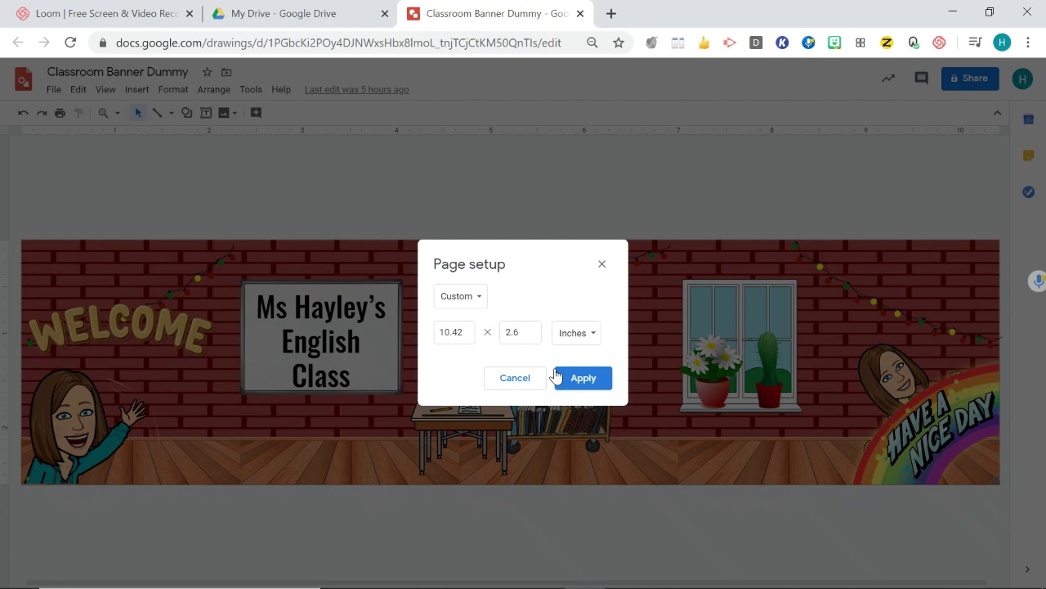
click(580, 386)
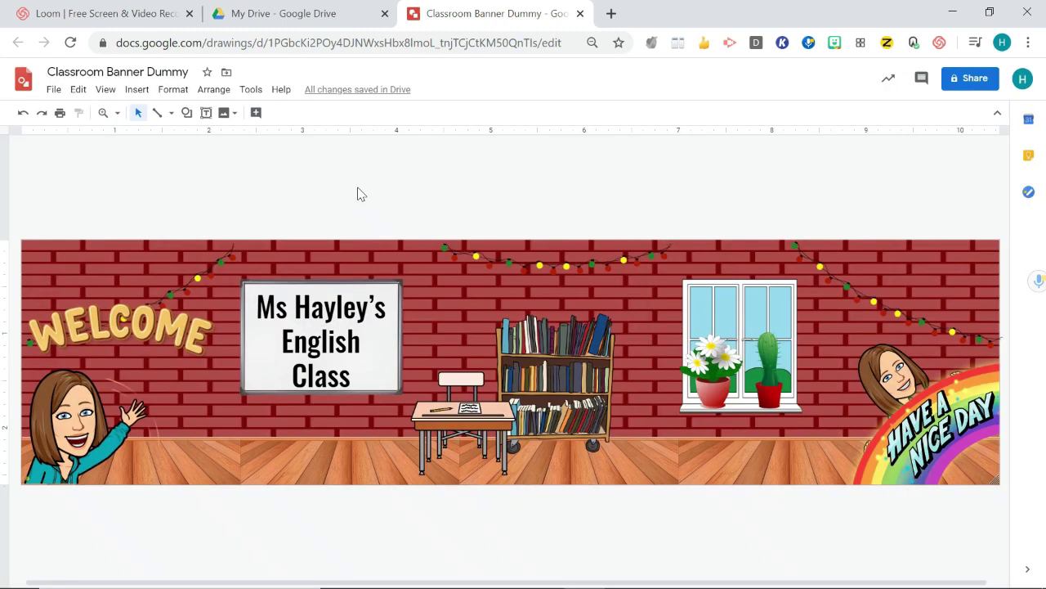
Step: Start a new blank drawing and choose a Custom page size in its Page setup
click(51, 89)
mouse_move(101, 150)
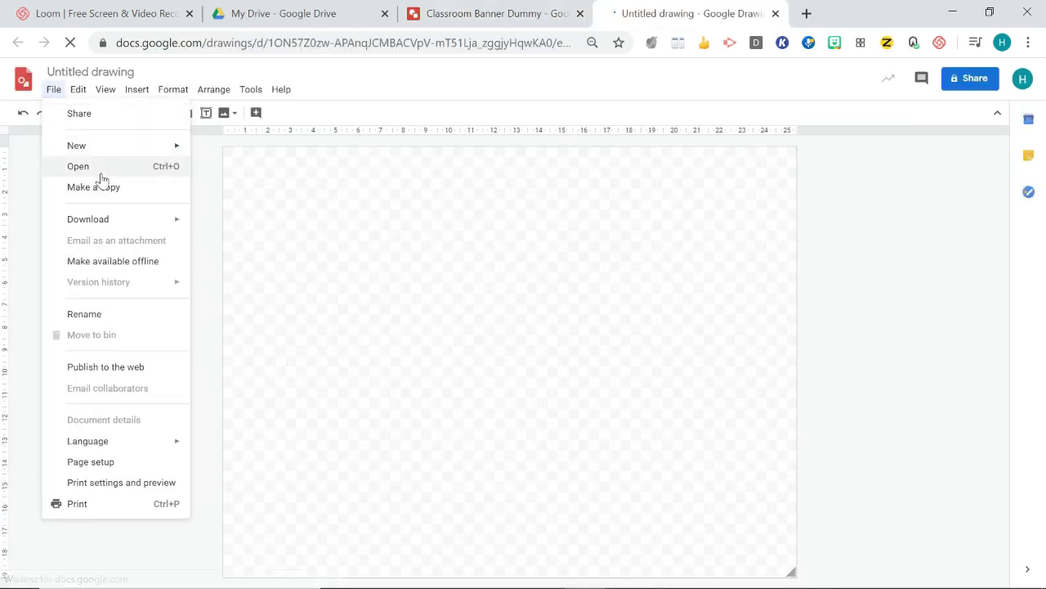
click(118, 465)
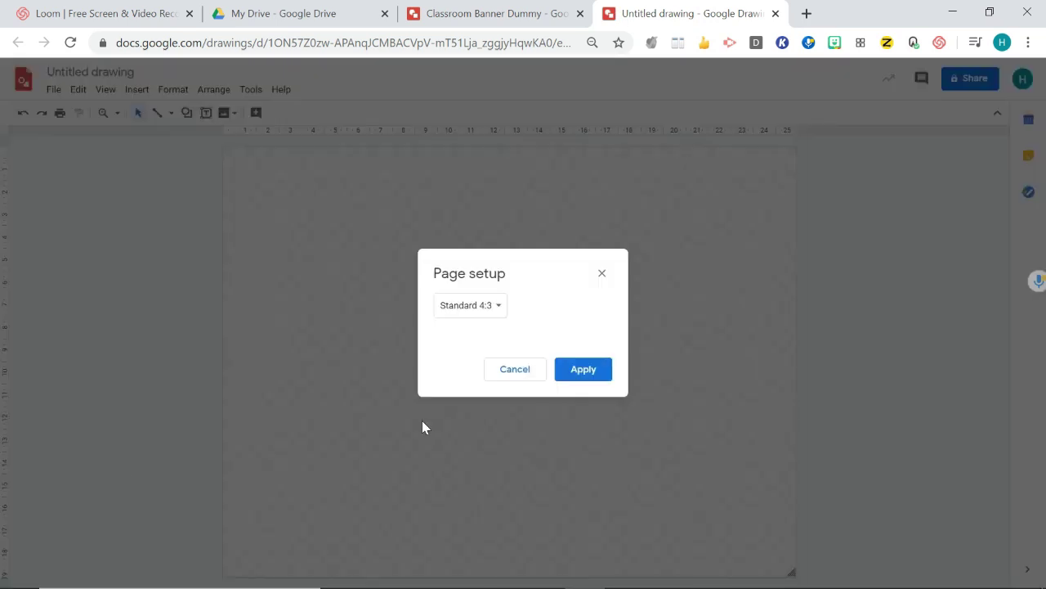
click(489, 311)
click(478, 370)
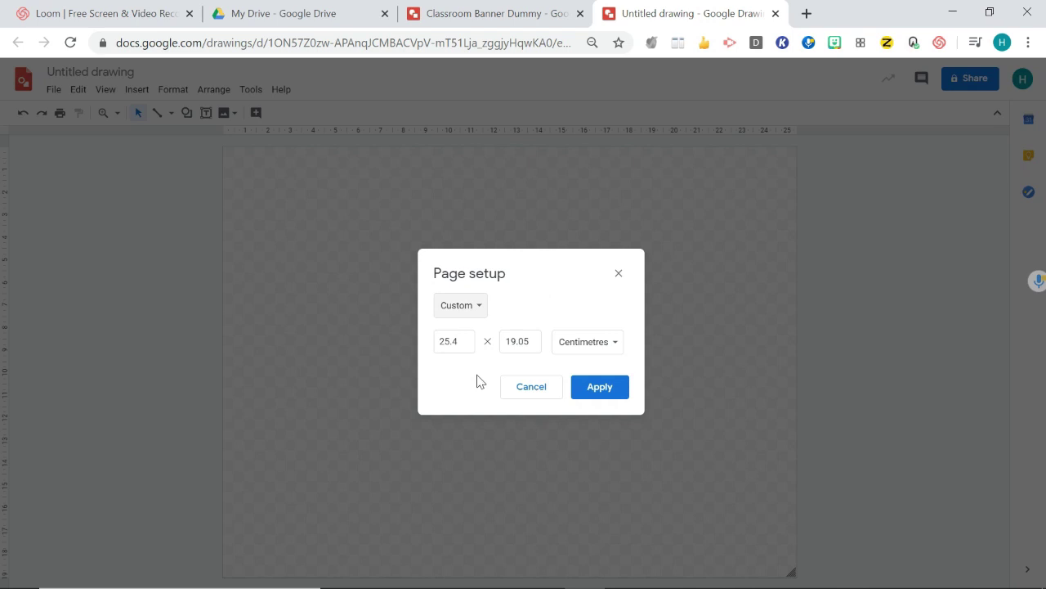
Step: Look up the original banner's exact page dimensions again, then return to the new drawing
click(500, 15)
click(54, 90)
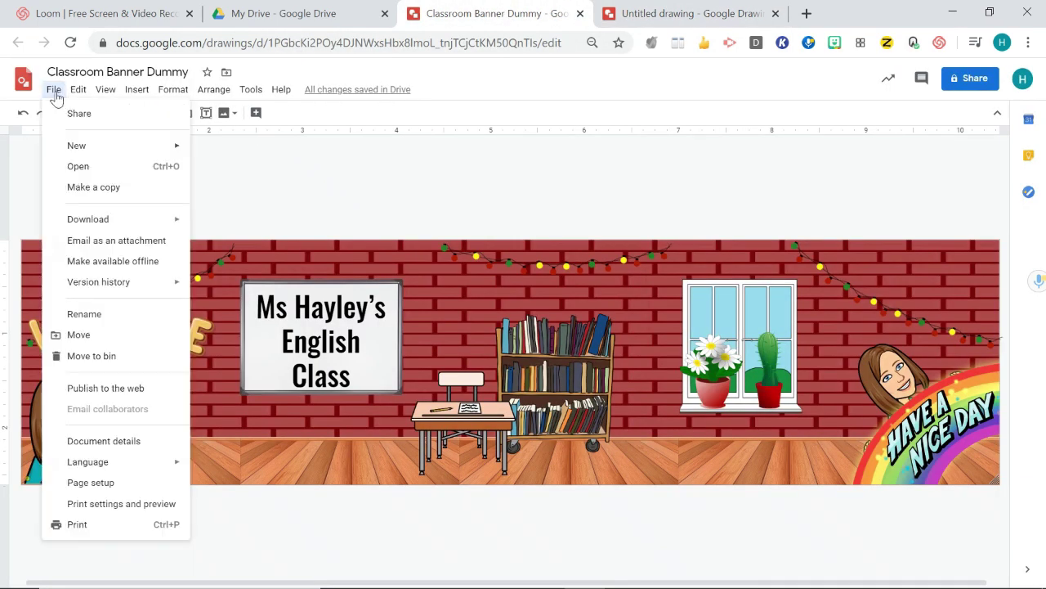
click(127, 488)
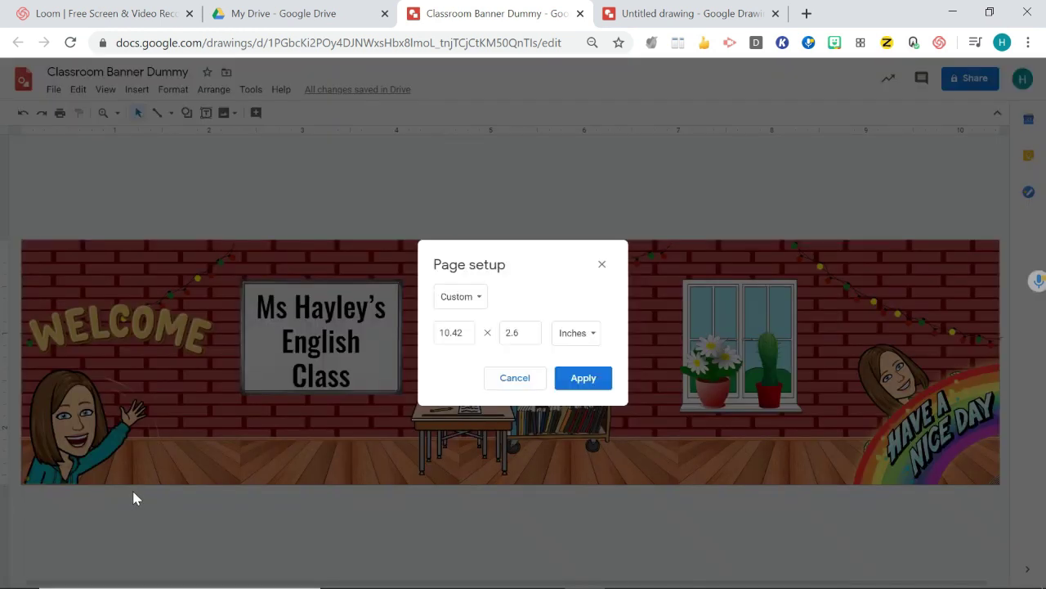
click(625, 11)
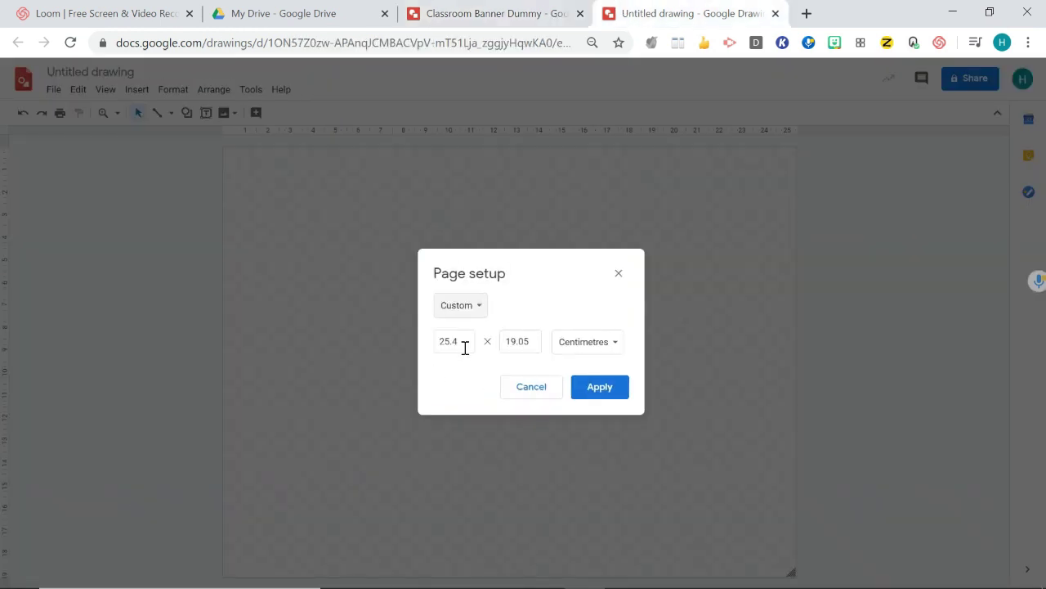
Step: Set the custom page to 10.42 × 2.6 inches and apply it
drag(466, 344, 411, 358)
text(10.42)
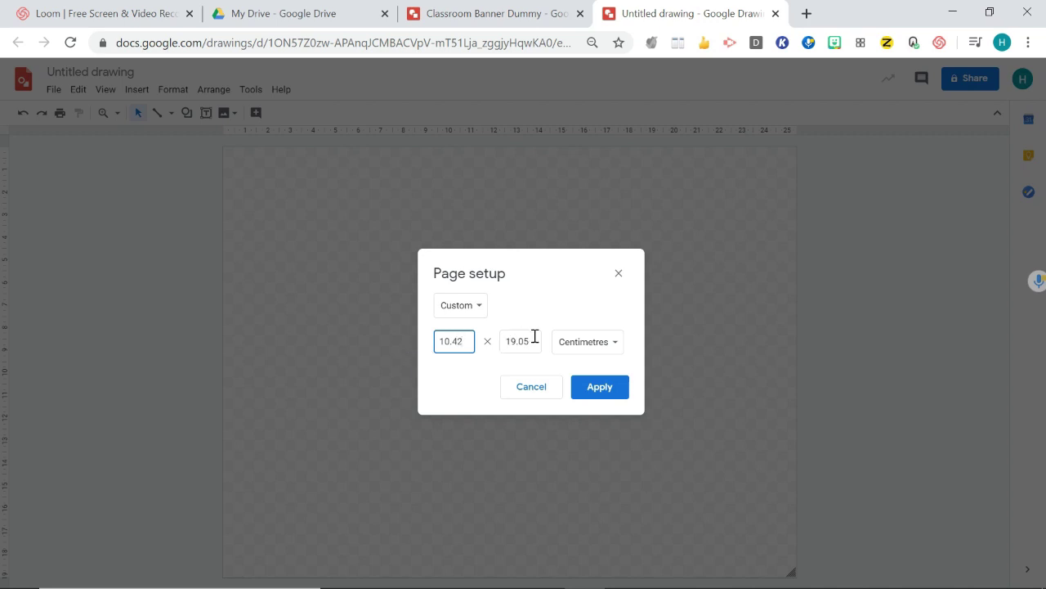
drag(535, 336, 484, 345)
text(2.6)
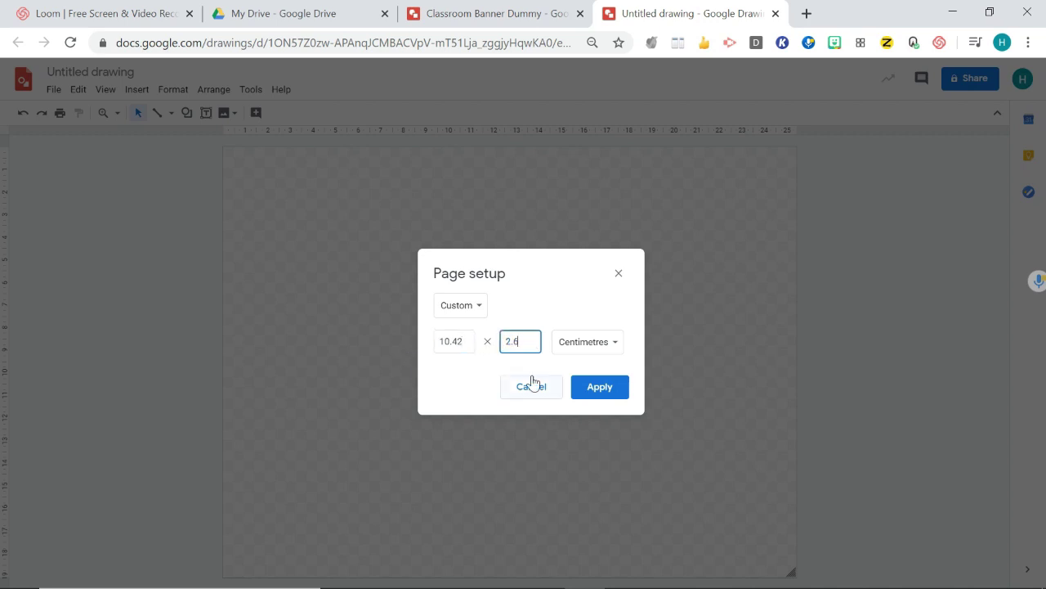
click(587, 342)
click(588, 324)
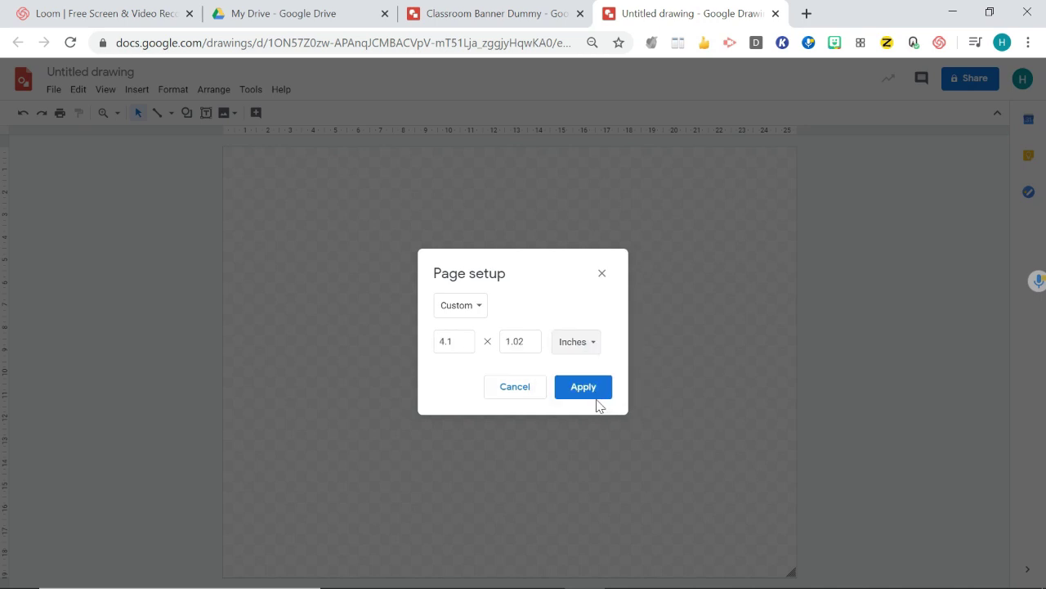
click(596, 391)
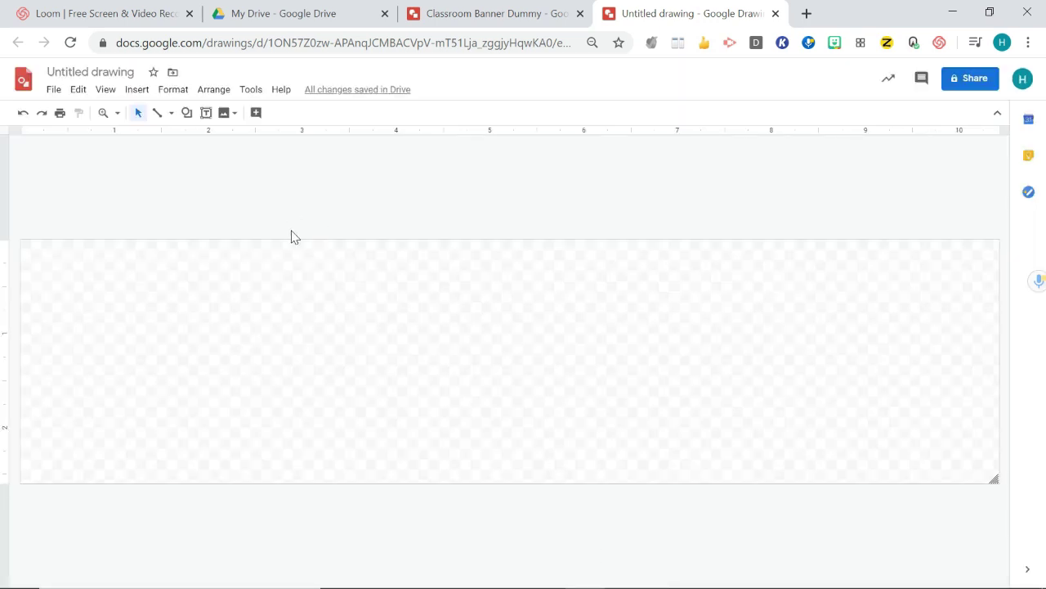
Step: Insert the grey brick wall clip-art from a web image search
click(231, 117)
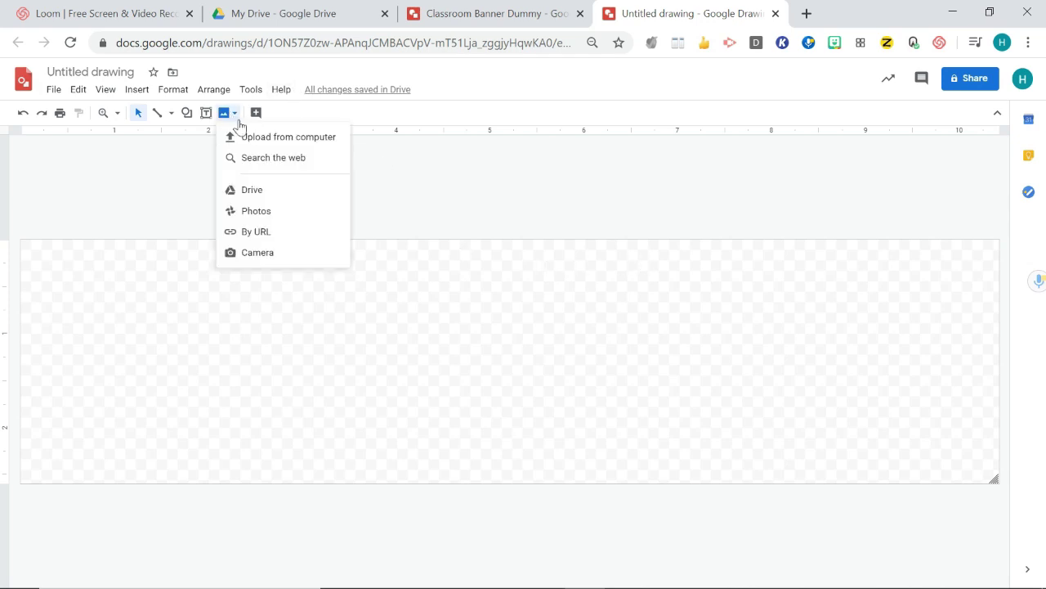
click(280, 156)
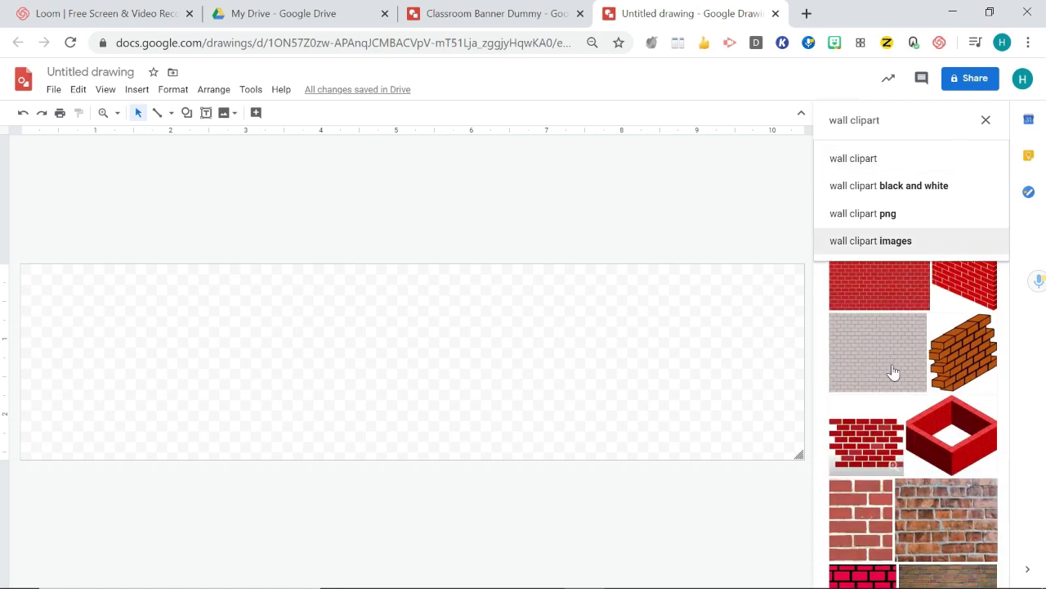
drag(891, 355, 491, 313)
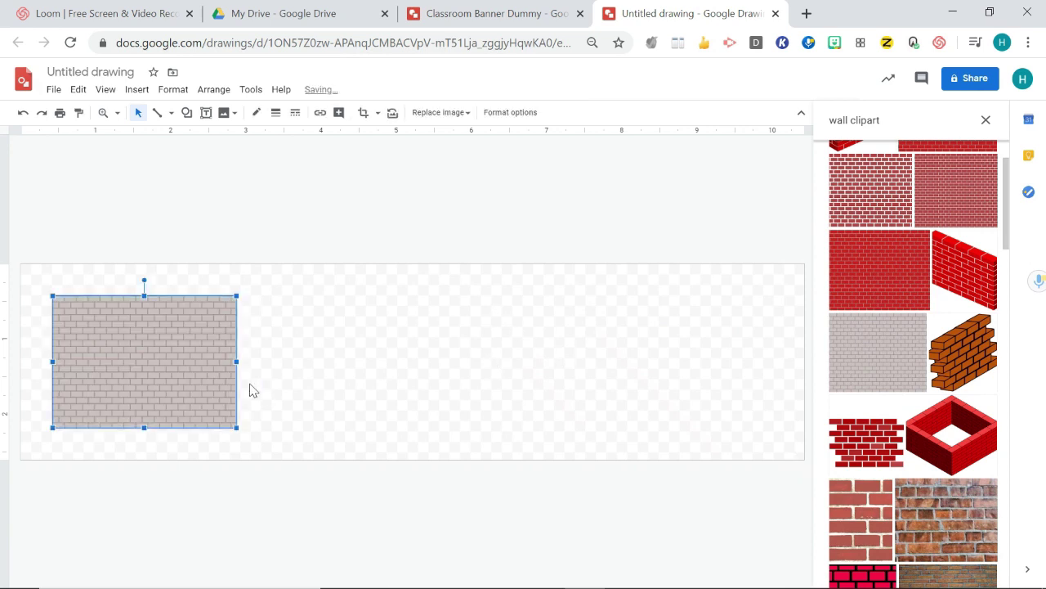
Step: Stretch the brick wall image out to all four page edges
drag(237, 361, 805, 369)
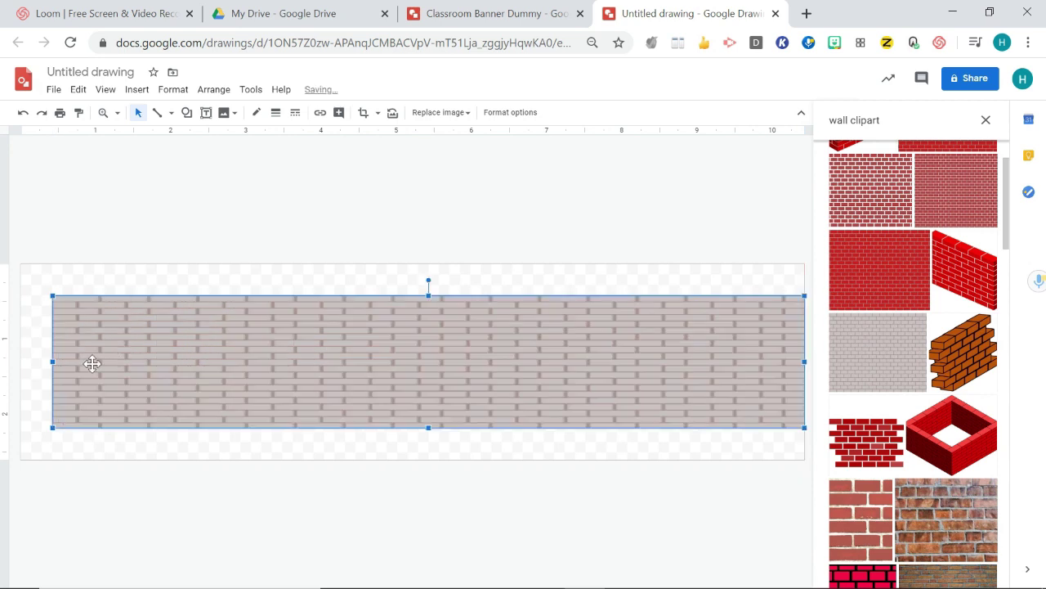
drag(50, 361, 20, 362)
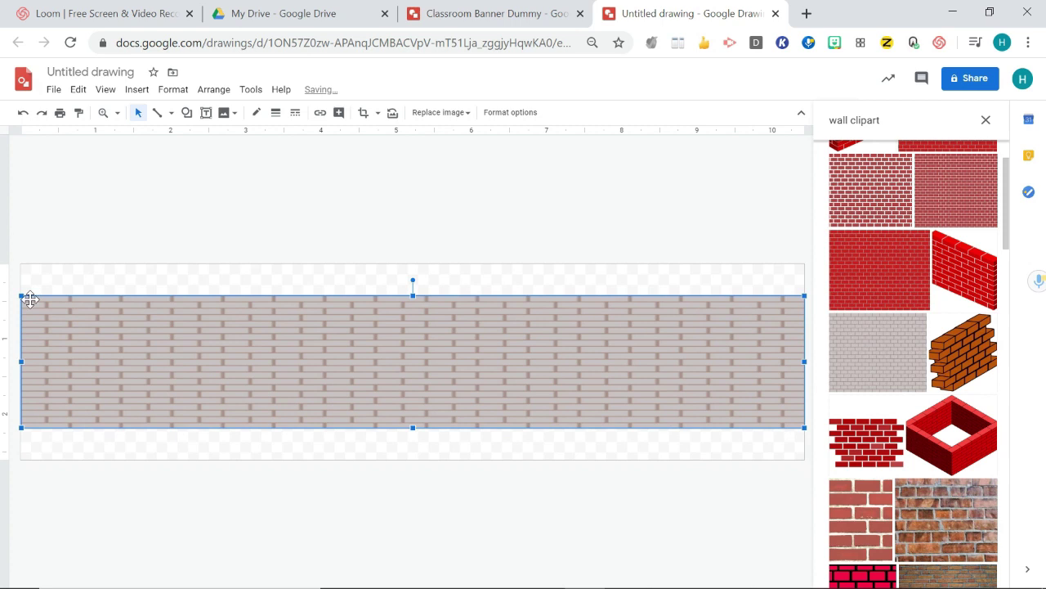
drag(412, 296, 413, 264)
drag(413, 428, 415, 458)
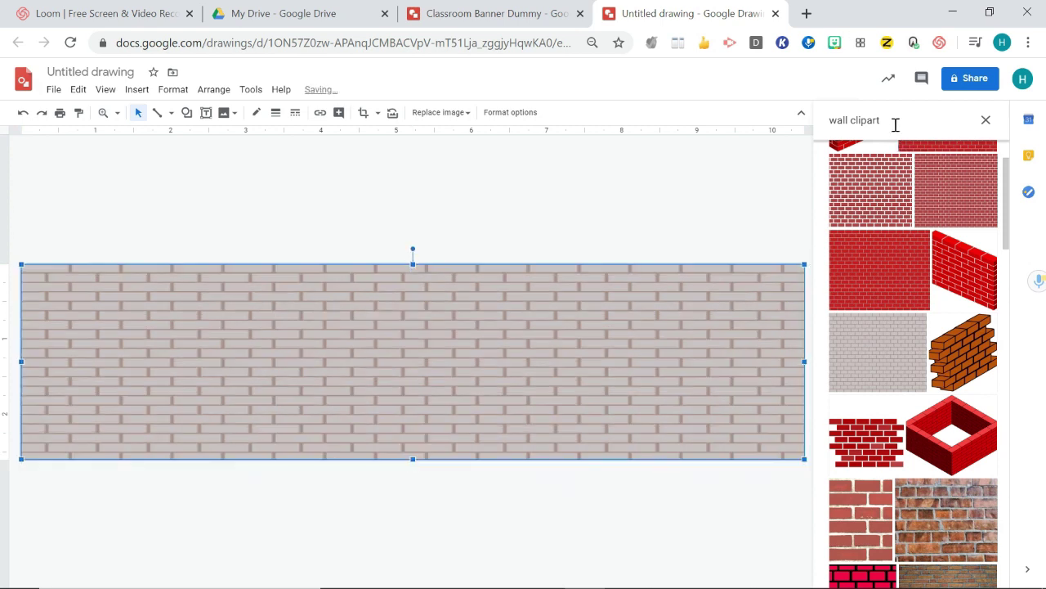
drag(899, 119, 837, 120)
Step: Search images for 'floor' and place the wooden floor image low on the wall
key(BackSpace)
key(BackSpace)
text(floor)
key(Return)
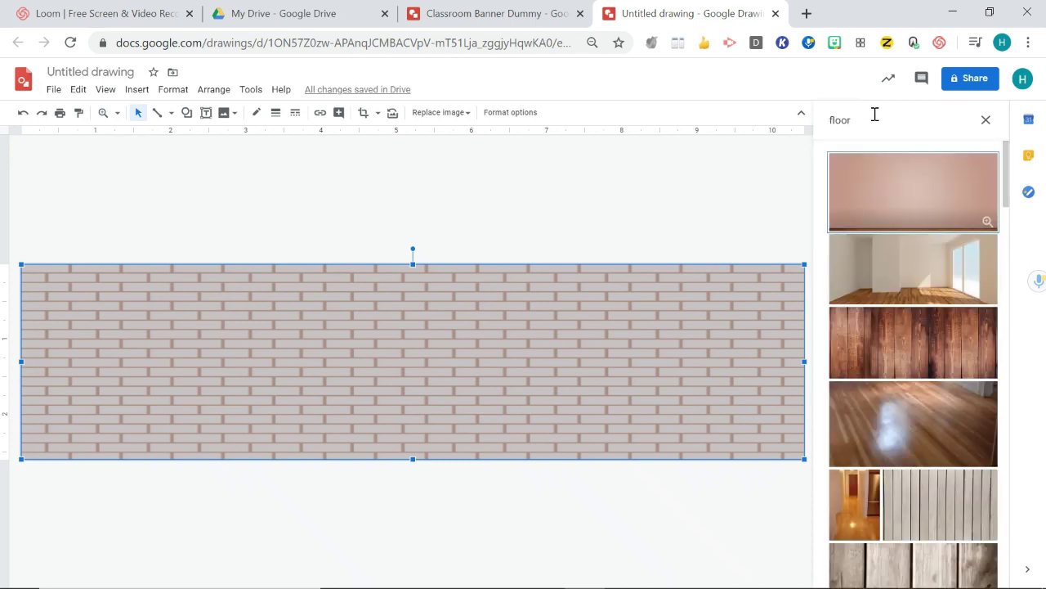
scroll(953, 327, down, 1)
scroll(940, 312, down, 4)
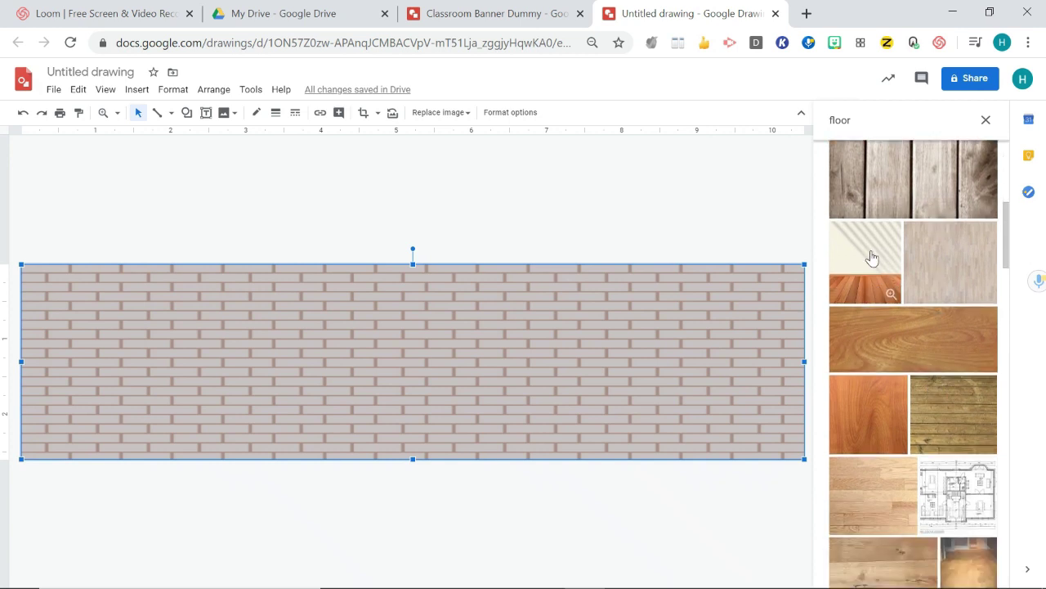
drag(868, 261, 532, 319)
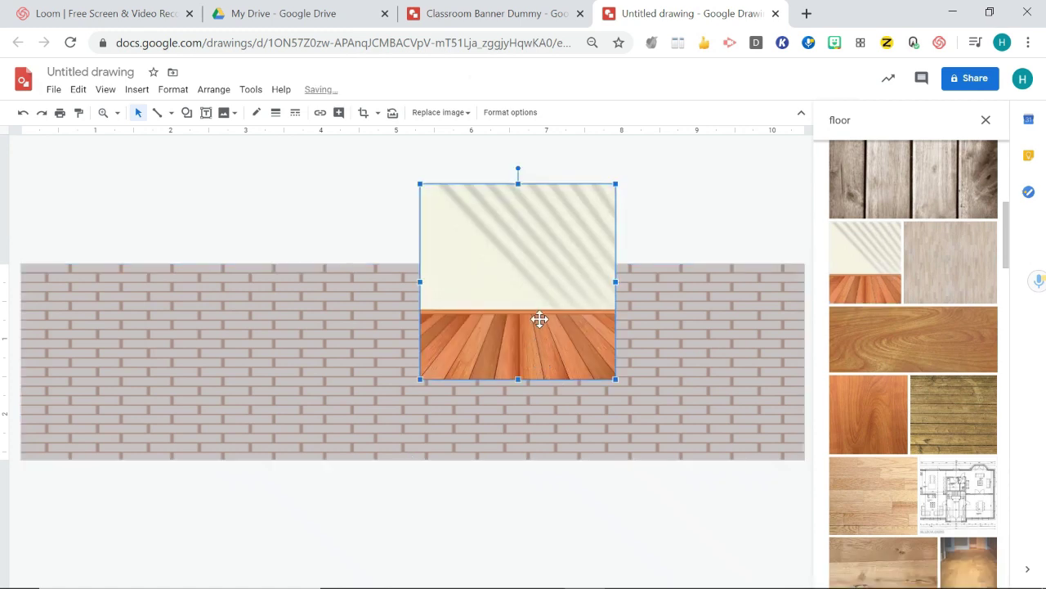
drag(533, 323, 536, 376)
Step: Crop the floor image down to just the floorboards
right_click(506, 346)
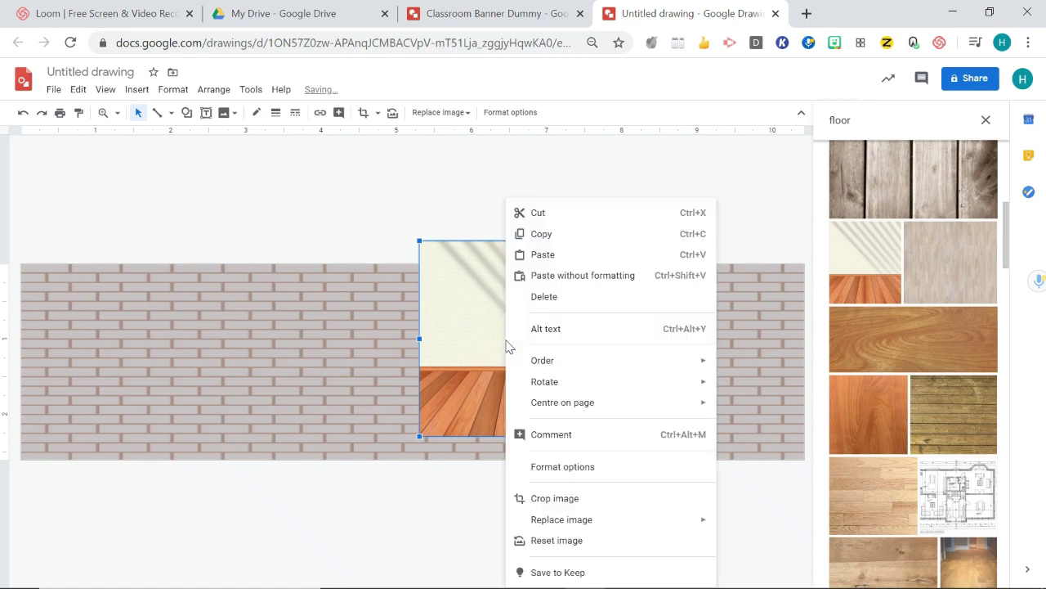
click(596, 504)
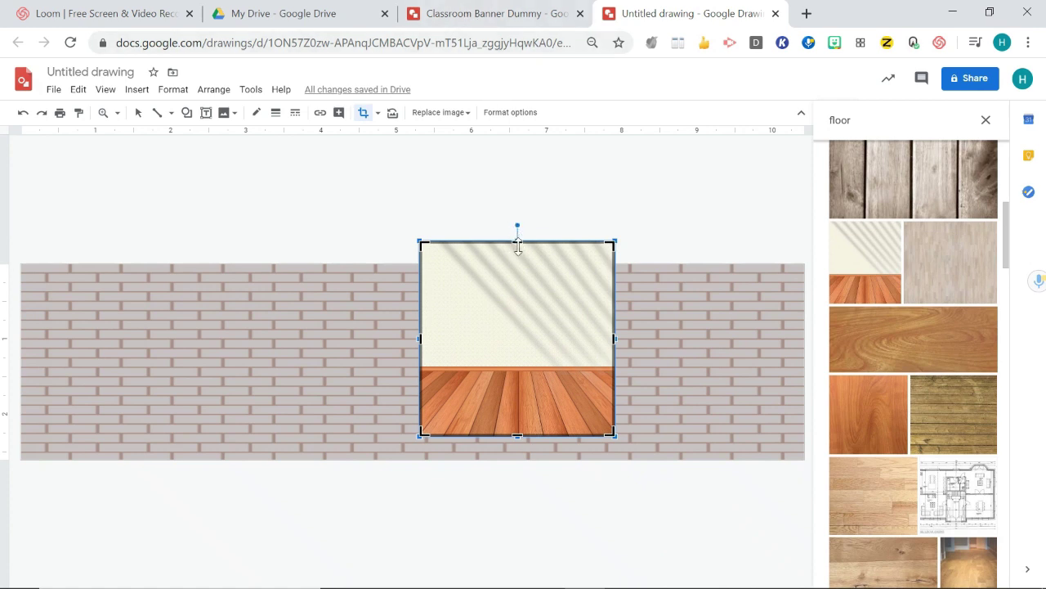
drag(517, 245, 509, 364)
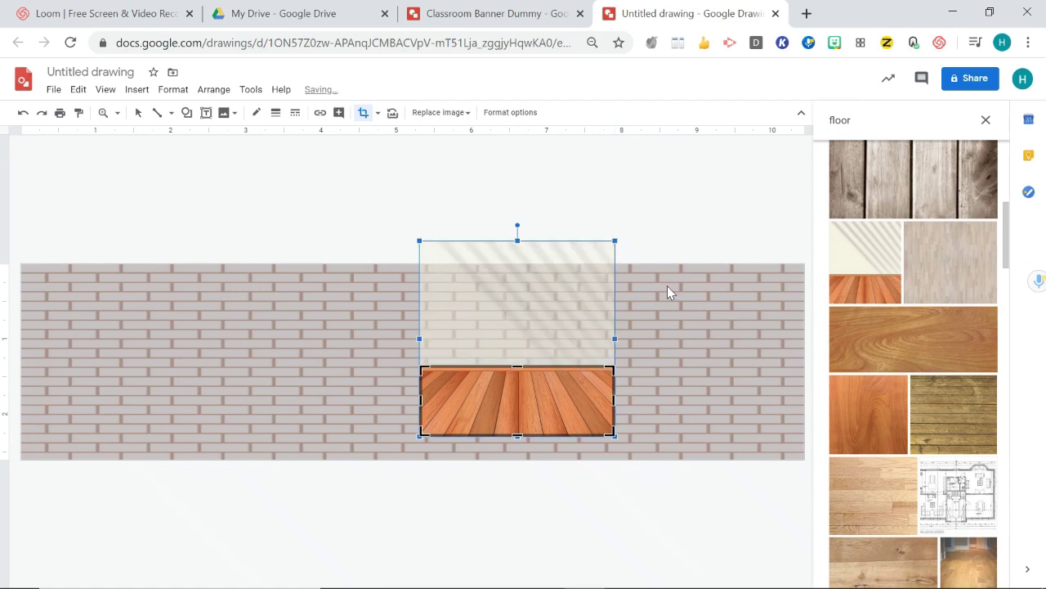
key(Return)
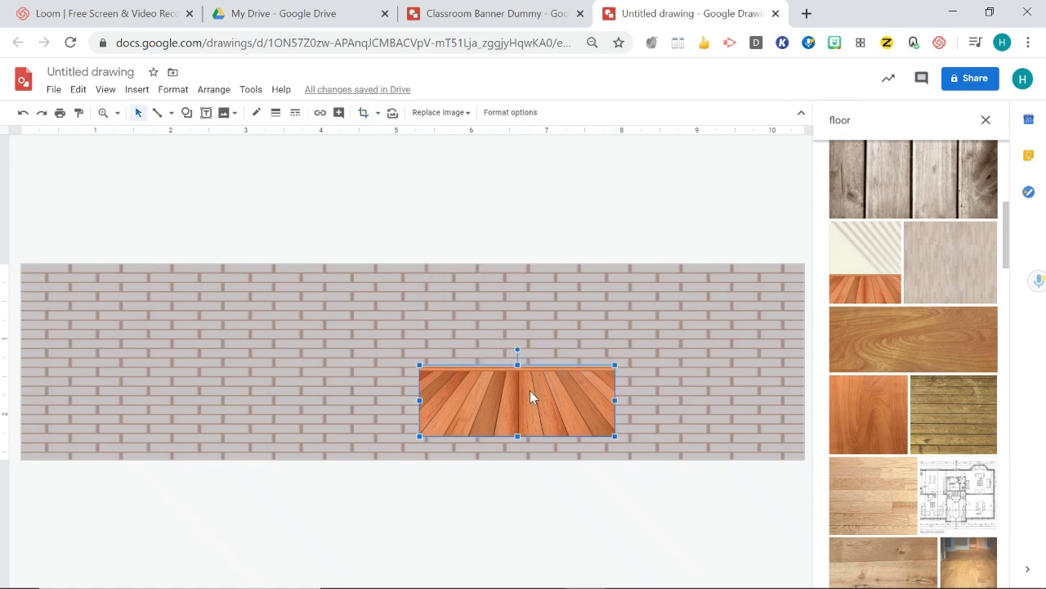
right_click(532, 394)
click(516, 366)
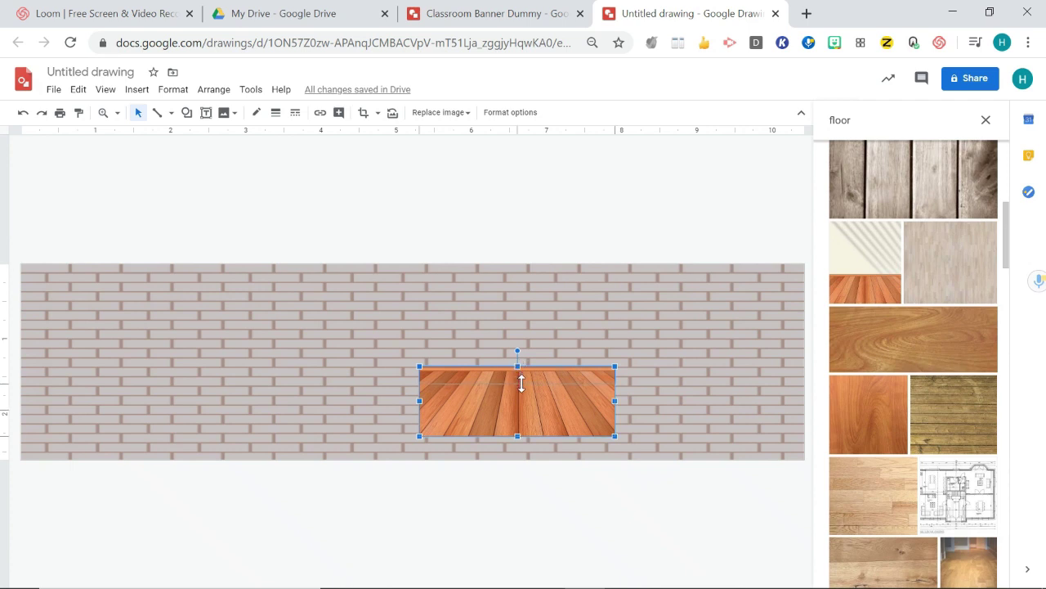
Step: Shrink the floor piece and line duplicated copies along the banner's bottom edge
drag(522, 383, 129, 436)
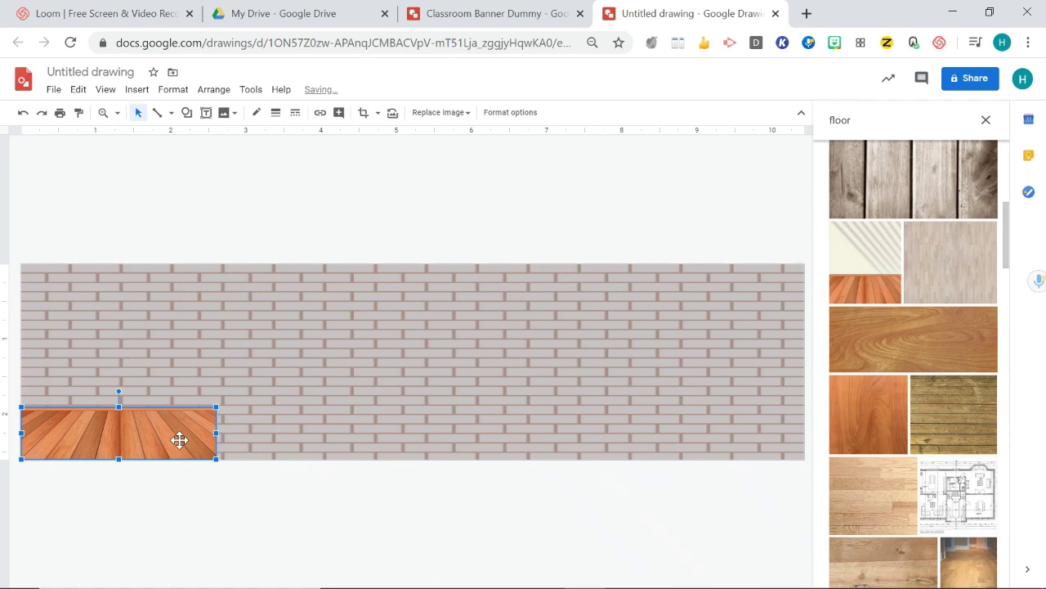
key(ctrl+d)
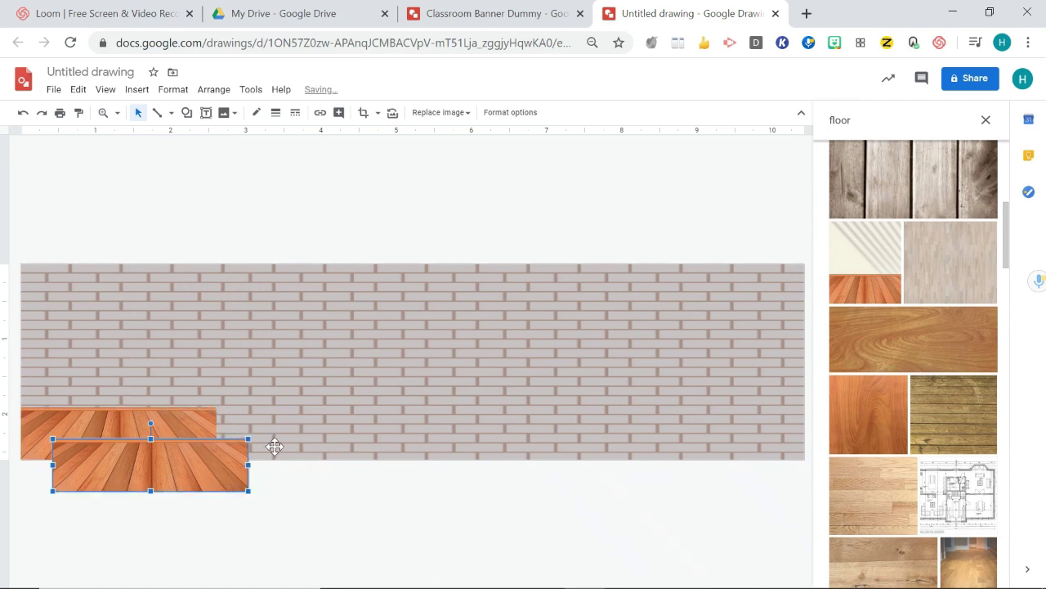
key(ctrl+d)
key(ctrl+d)
drag(241, 444, 401, 423)
drag(239, 493, 564, 416)
drag(222, 531, 715, 434)
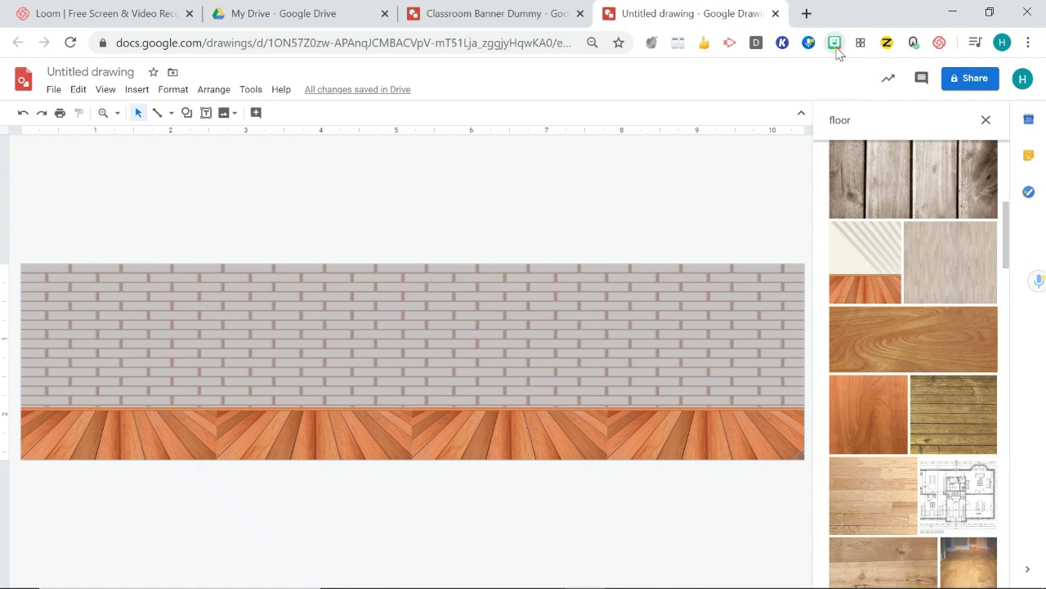
Step: Try the 'See you in class' Bitmoji on the banner, then delete it
click(835, 42)
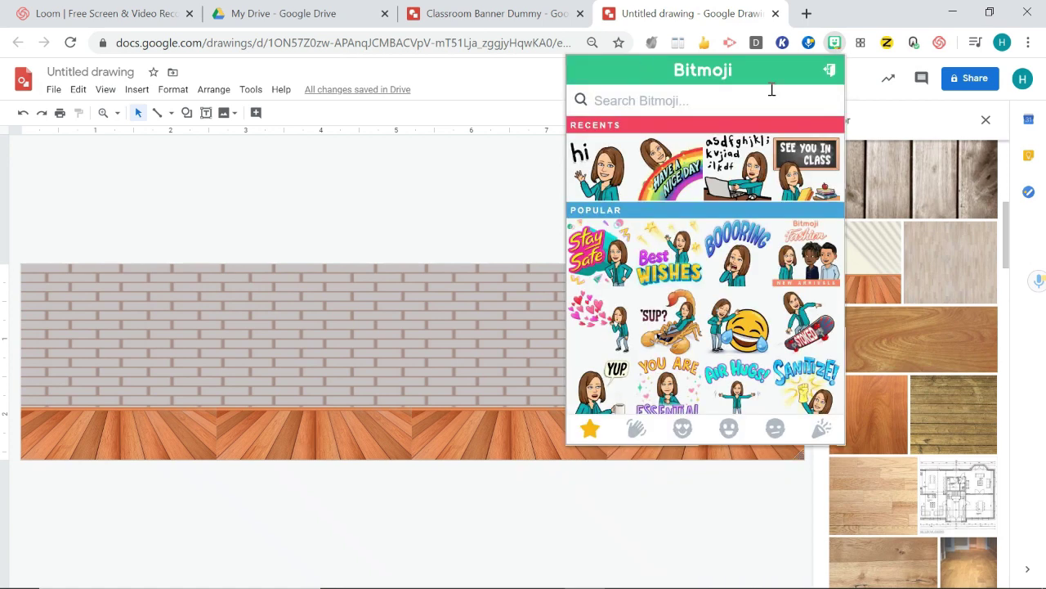
scroll(748, 284, down, 10)
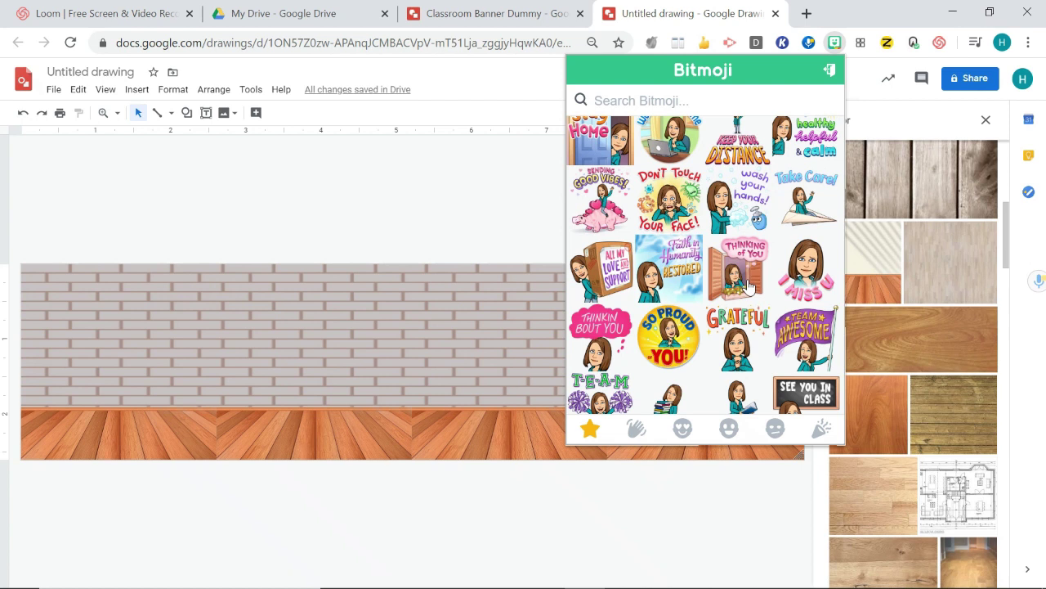
scroll(748, 284, down, 10)
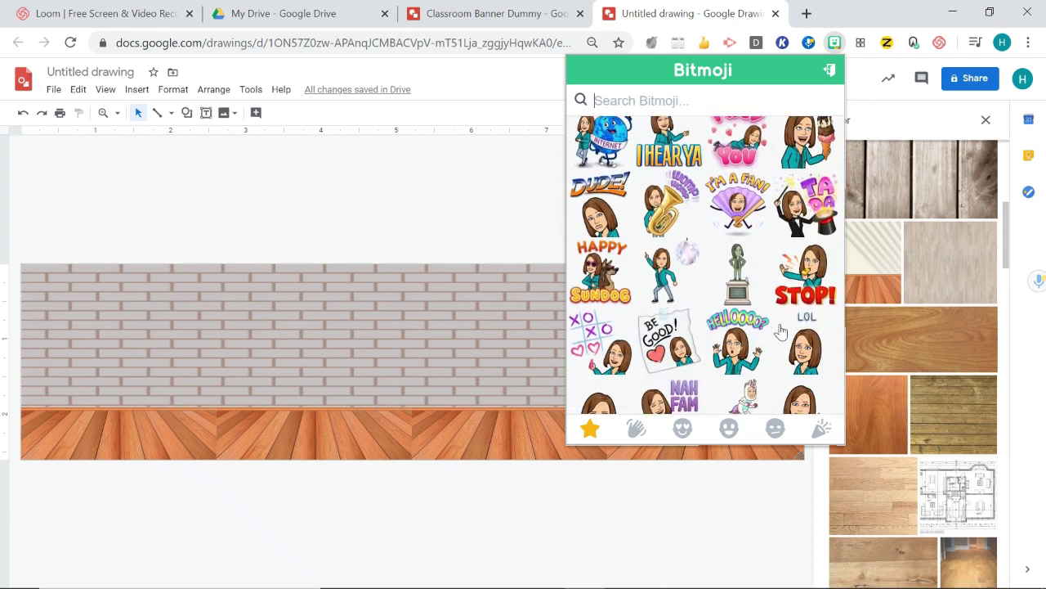
scroll(781, 330, up, 20)
drag(805, 167, 470, 362)
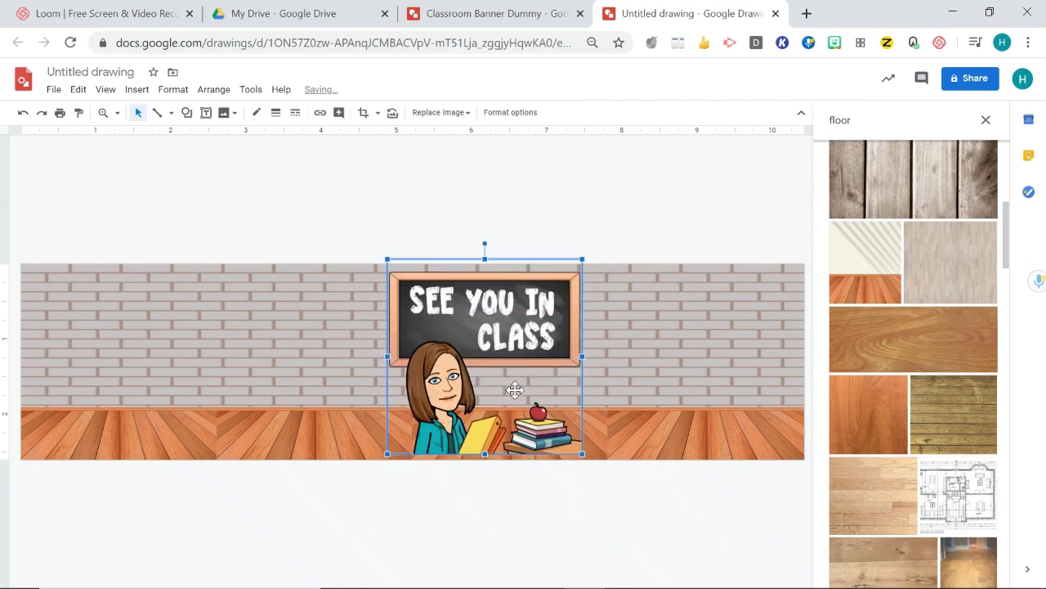
key(Delete)
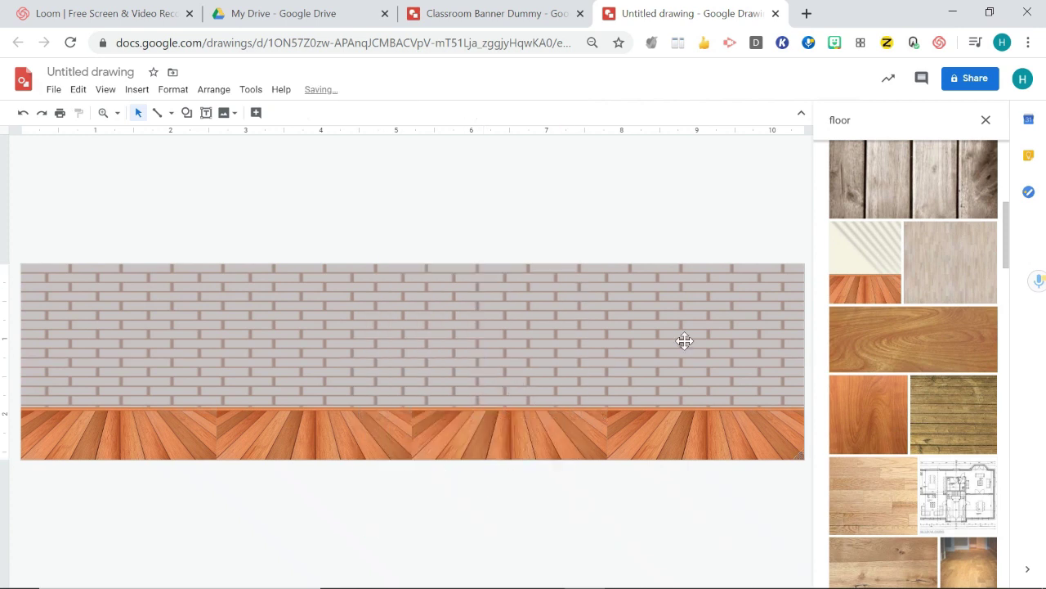
Step: Place the WELCOME Bitmoji against the banner's top-right corner
drag(682, 344, 349, 343)
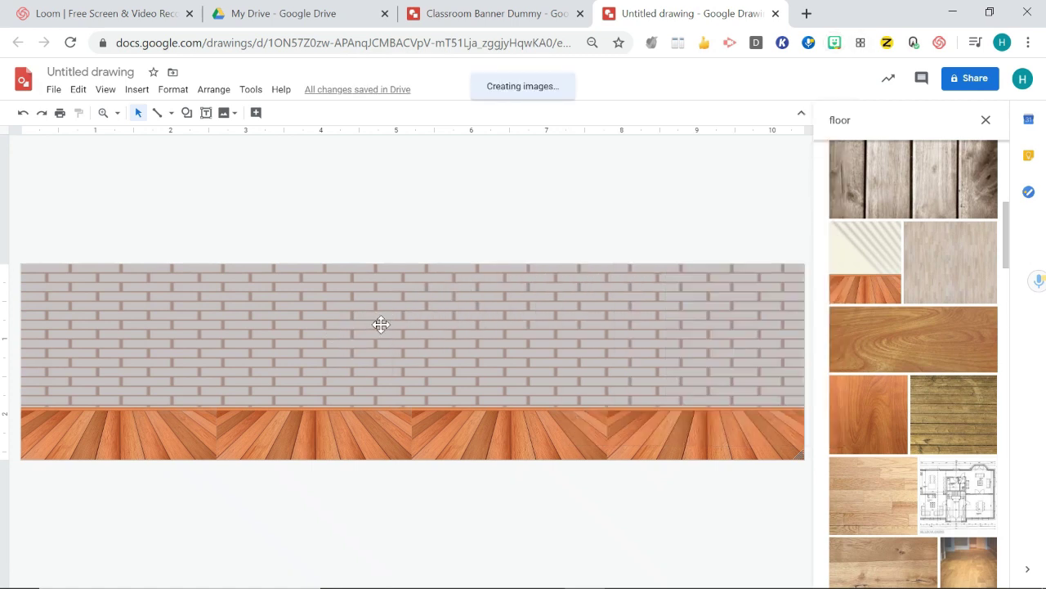
drag(422, 391, 683, 329)
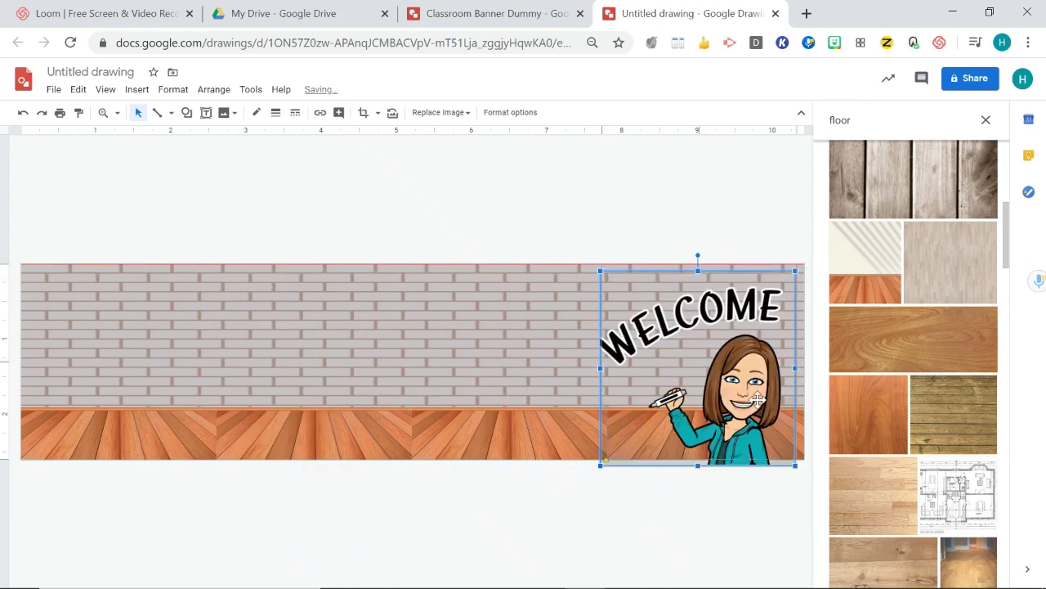
drag(758, 398, 766, 409)
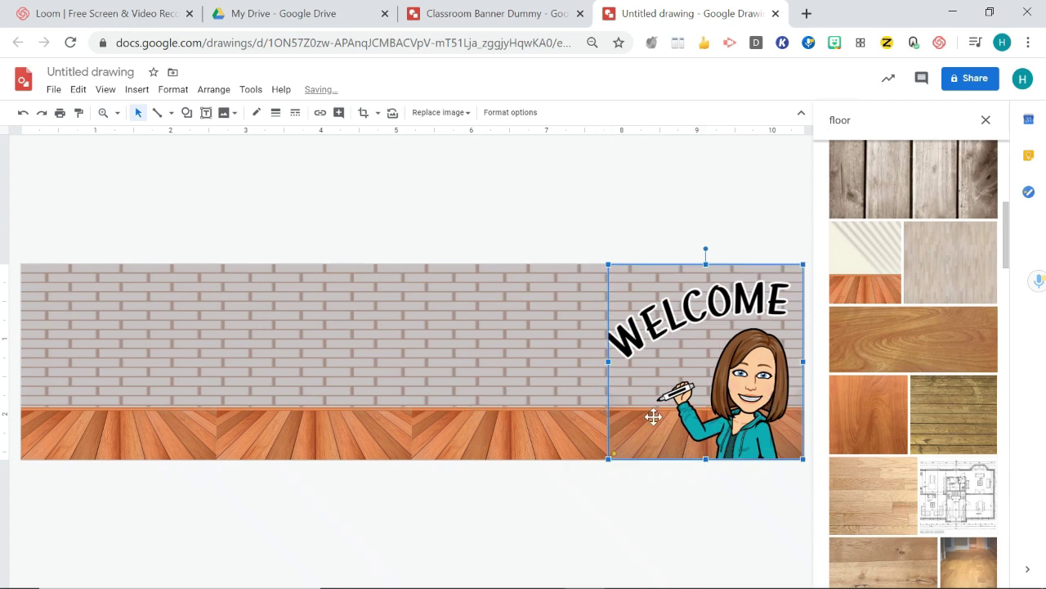
click(555, 370)
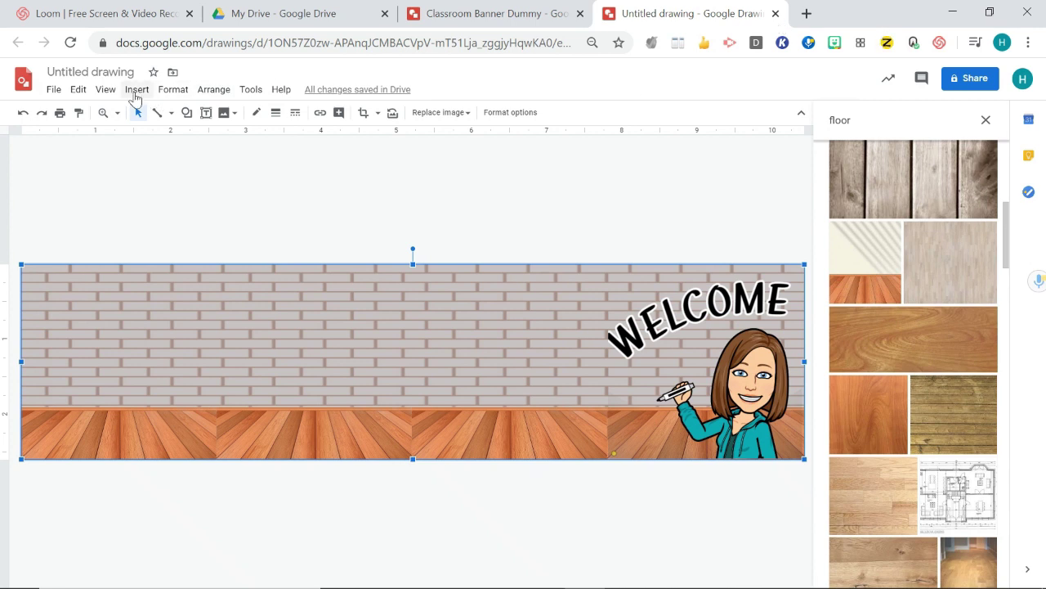
Step: Upload the whiteboard image file from the computer
click(140, 97)
mouse_move(194, 121)
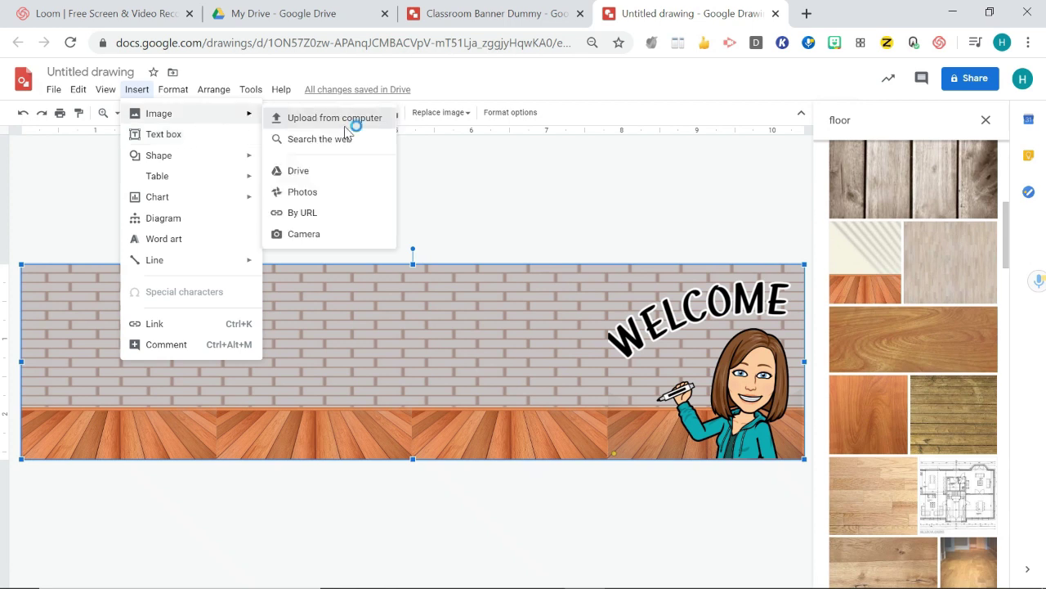
click(350, 123)
double_click(438, 303)
Step: Crop the whiteboard's sides and move it beside the WELCOME Bitmoji
right_click(437, 302)
click(481, 497)
drag(412, 451, 412, 397)
drag(412, 256, 412, 289)
drag(509, 341, 493, 340)
drag(314, 342, 333, 342)
key(Return)
drag(427, 358, 496, 348)
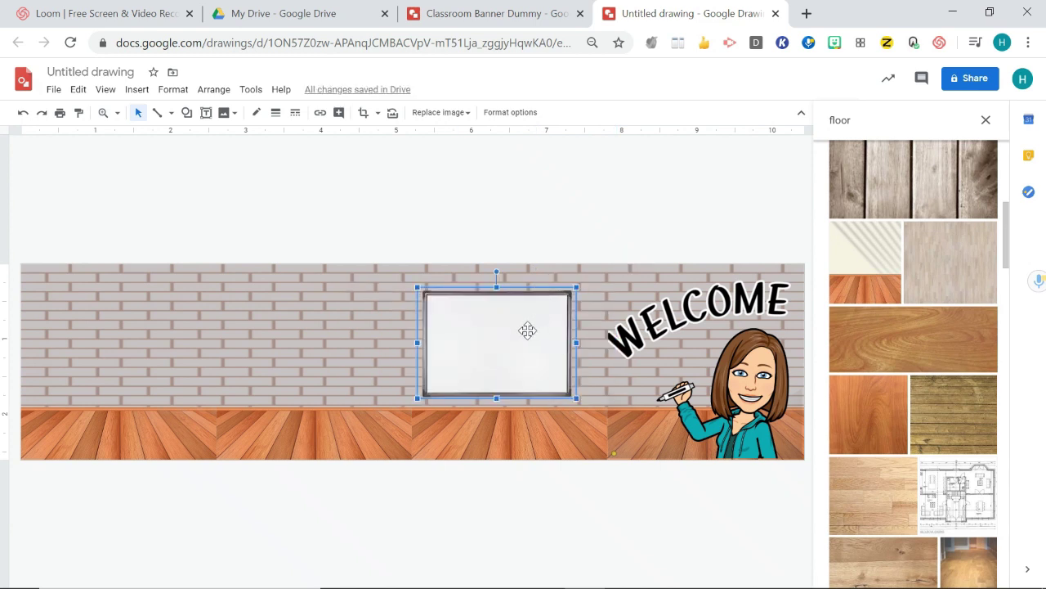
drag(526, 334, 679, 349)
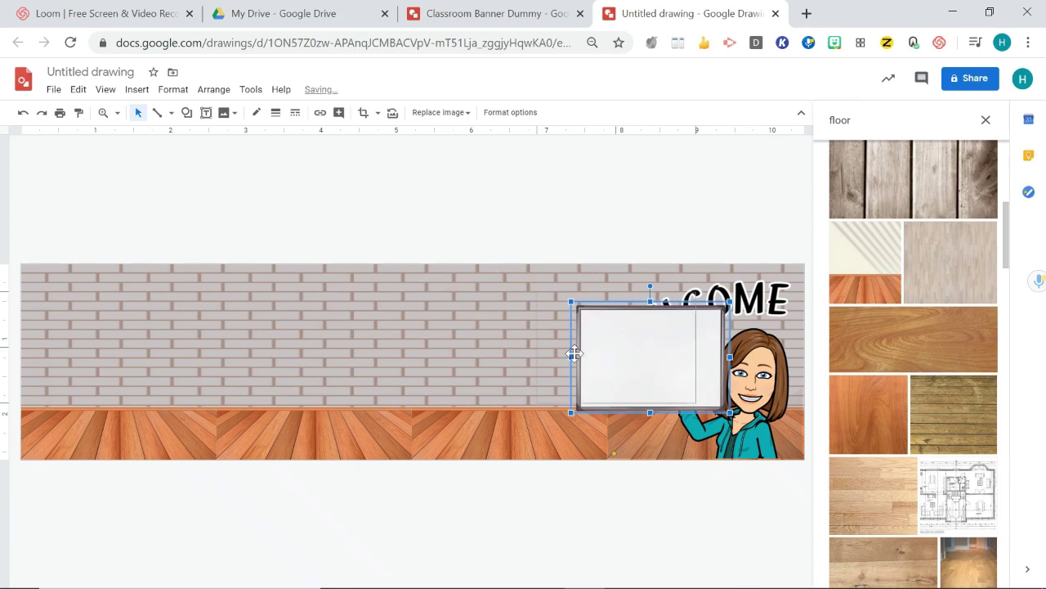
Step: Undo the last move, send the whiteboard backwards, and set it on the wall left of the Bitmoji
key(ctrl+z)
right_click(554, 332)
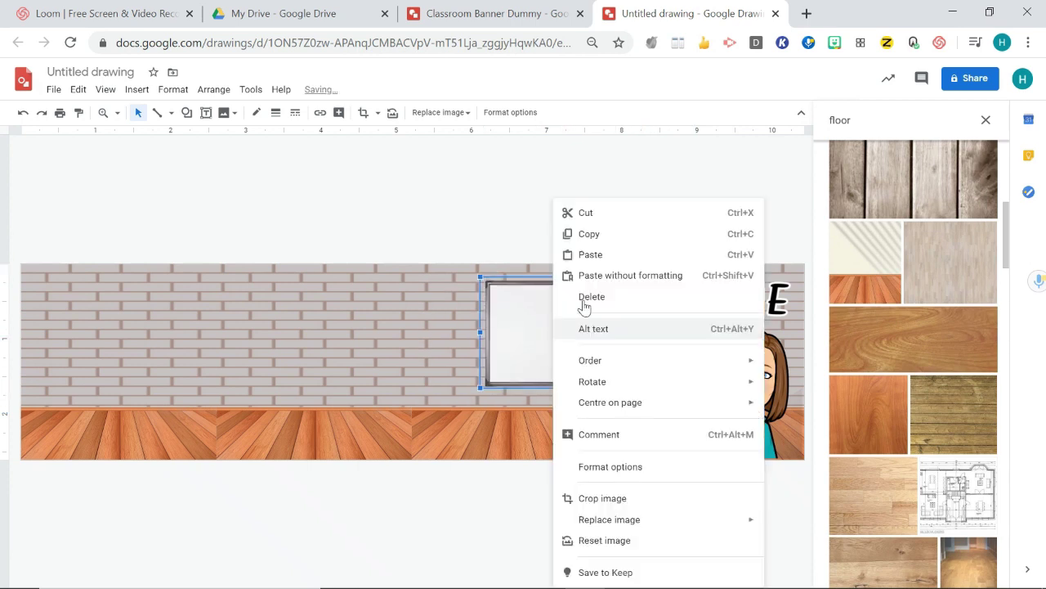
mouse_move(636, 363)
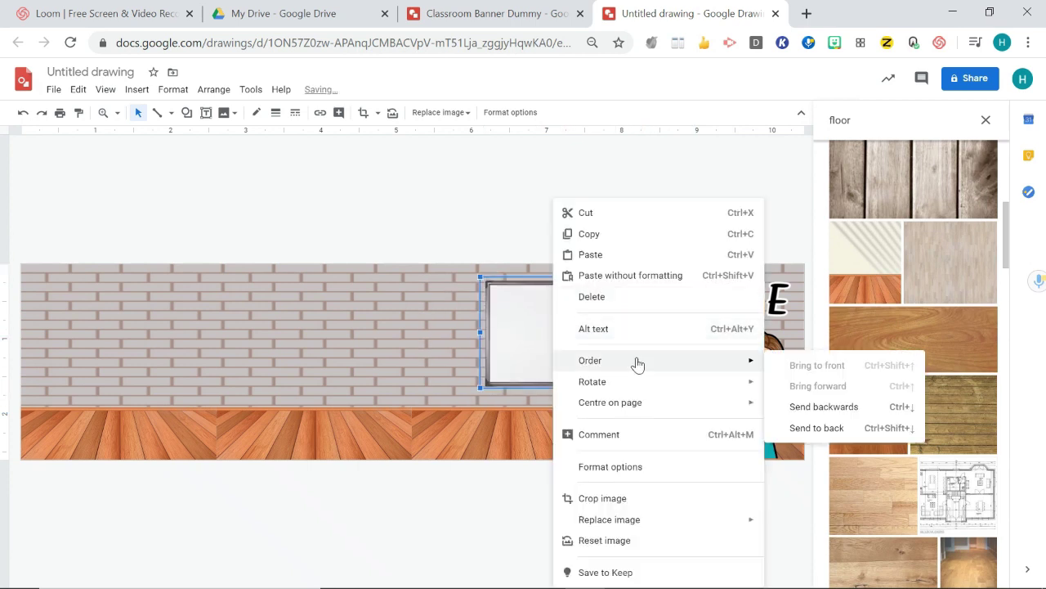
click(814, 406)
drag(519, 322, 474, 327)
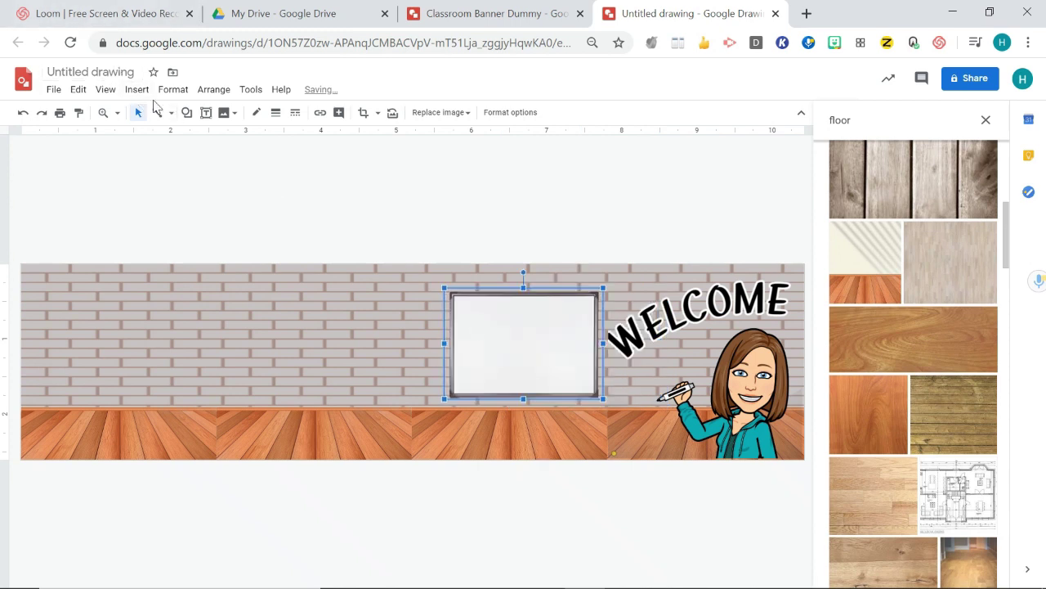
Step: Draw a text box over the whiteboard and type the teacher's English class title
click(136, 89)
click(188, 137)
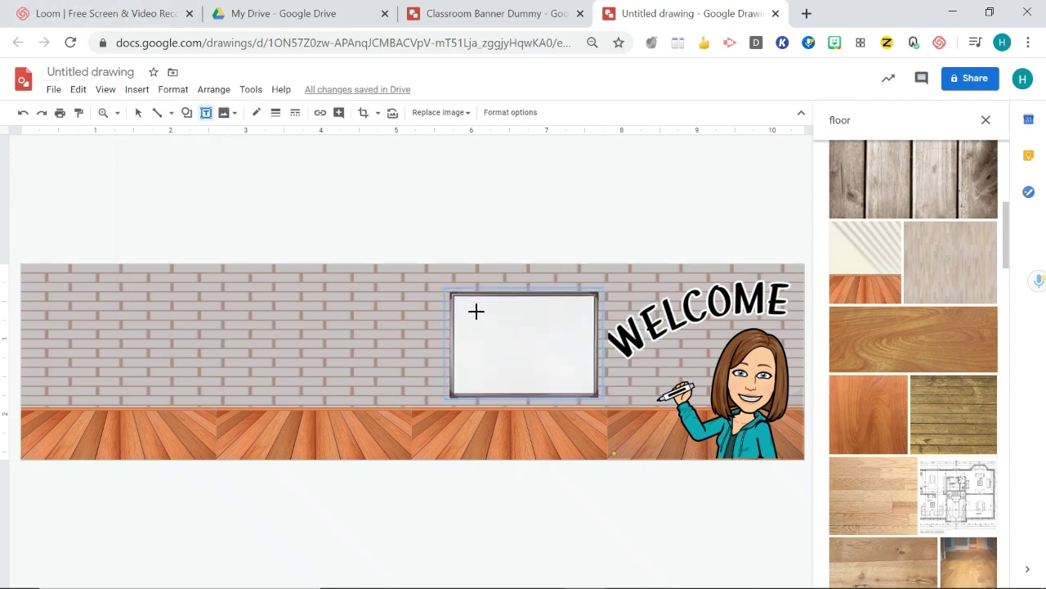
drag(458, 300, 575, 385)
text(Ms Hayley)
Step: Adjust the title's text size and line spacing, then select it together with the whiteboard
click(546, 322)
click(422, 112)
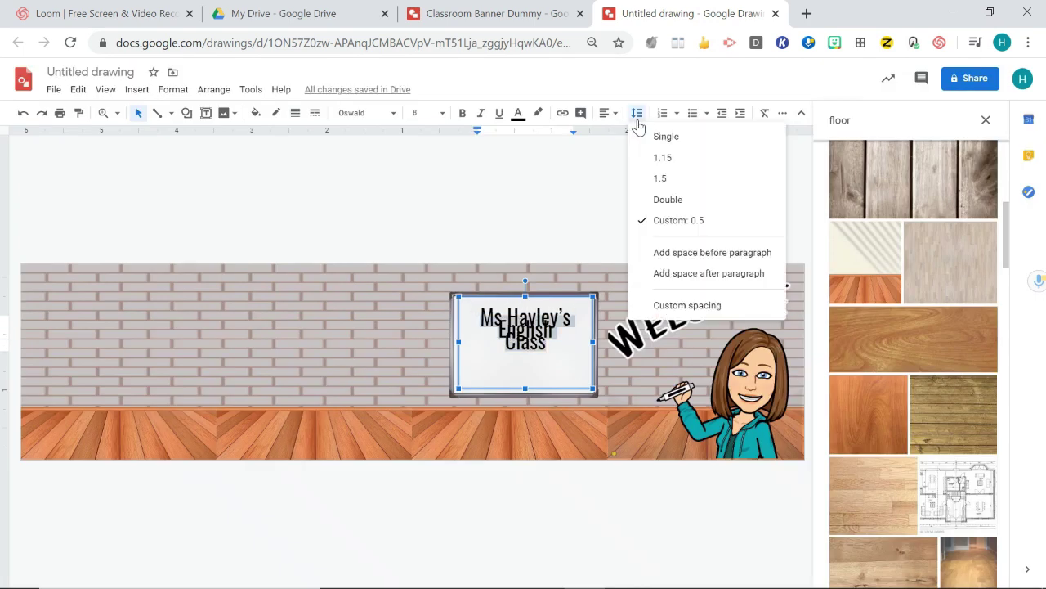
click(666, 136)
click(627, 281)
click(493, 344)
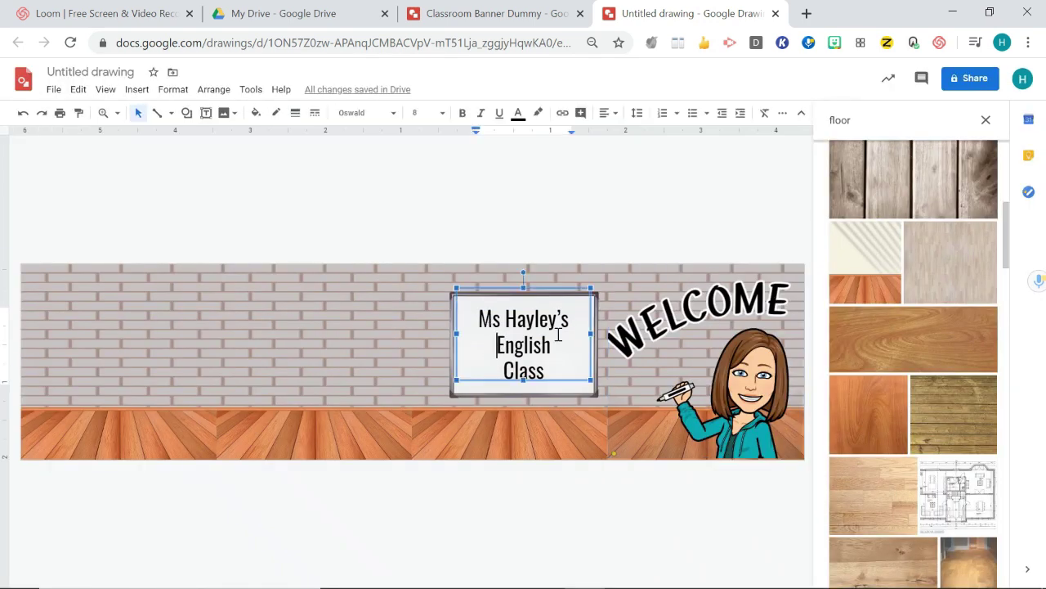
click(578, 385)
click(559, 343)
click(568, 392)
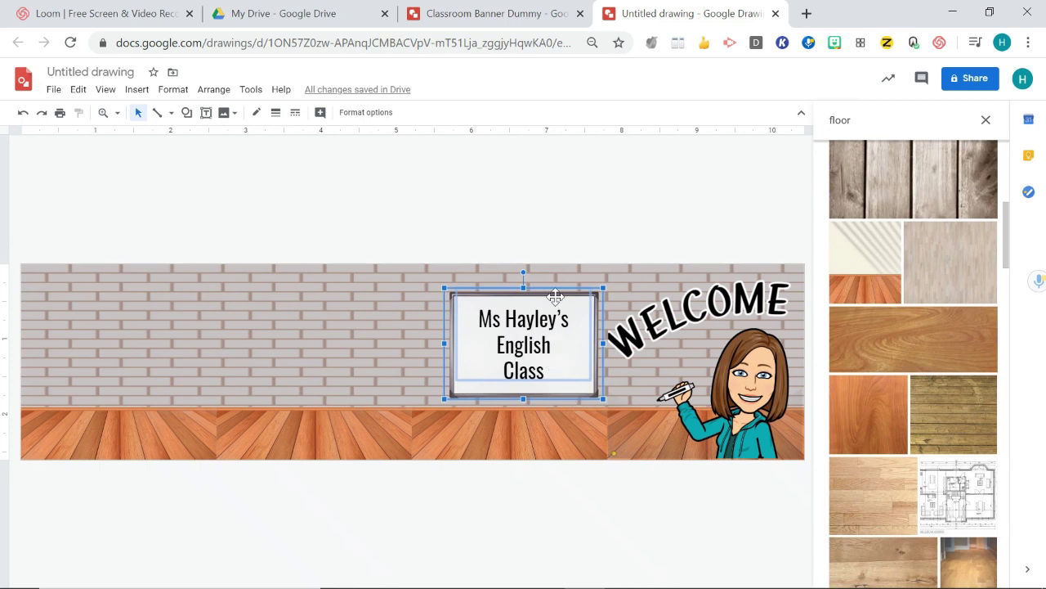
Step: Group the title text with the whiteboard and undo the accidental move of the sign
right_click(576, 356)
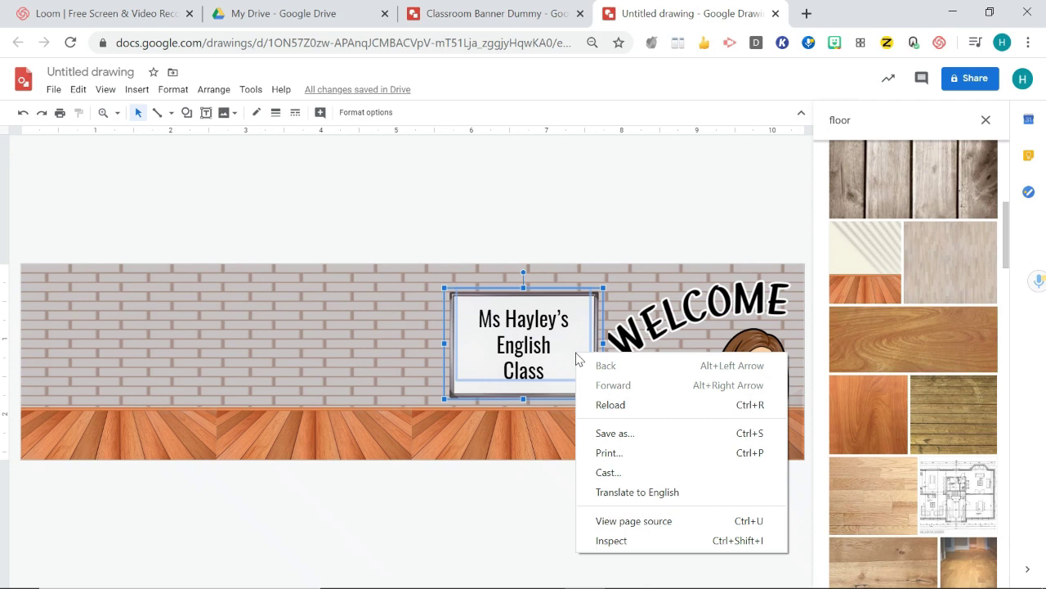
right_click(576, 356)
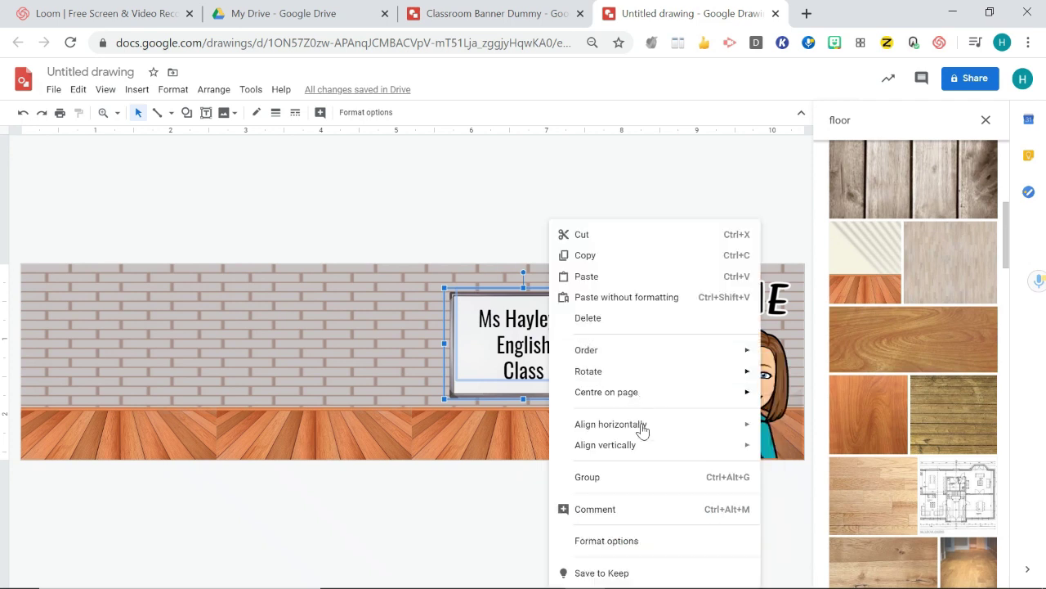
click(631, 478)
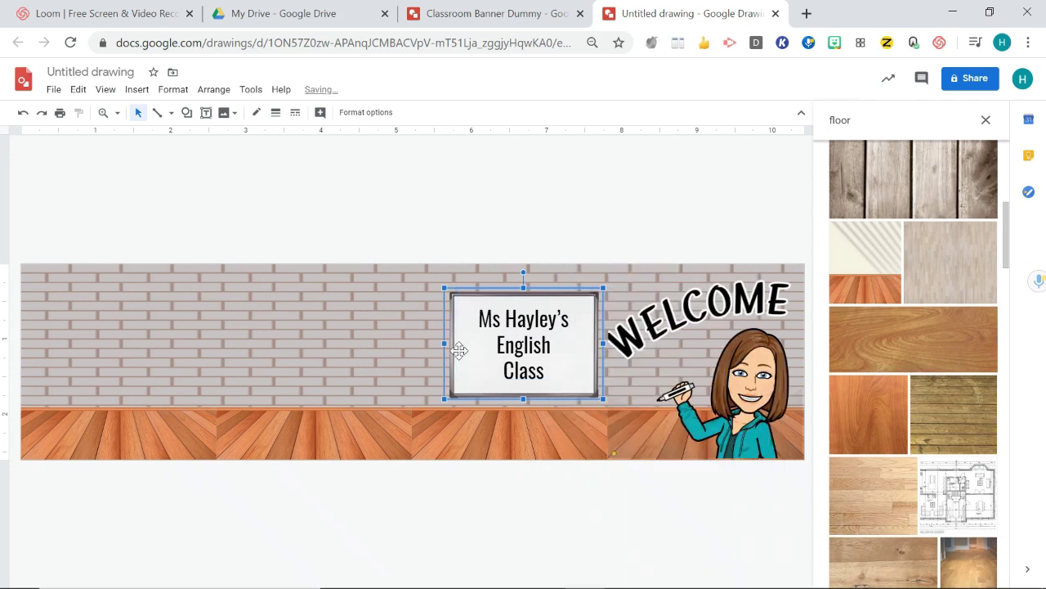
drag(457, 349, 297, 337)
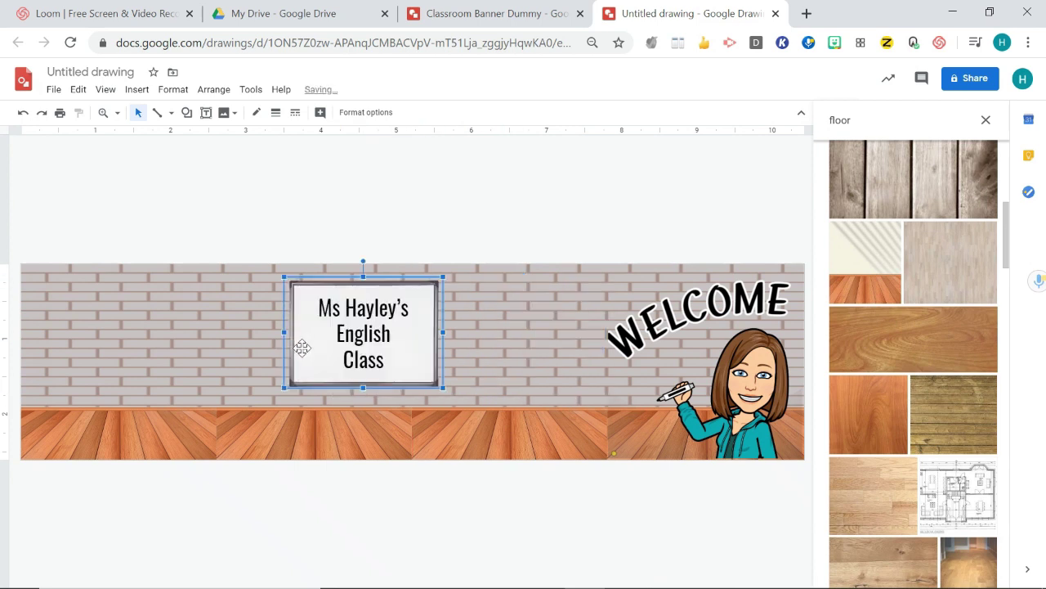
key(ctrl+z)
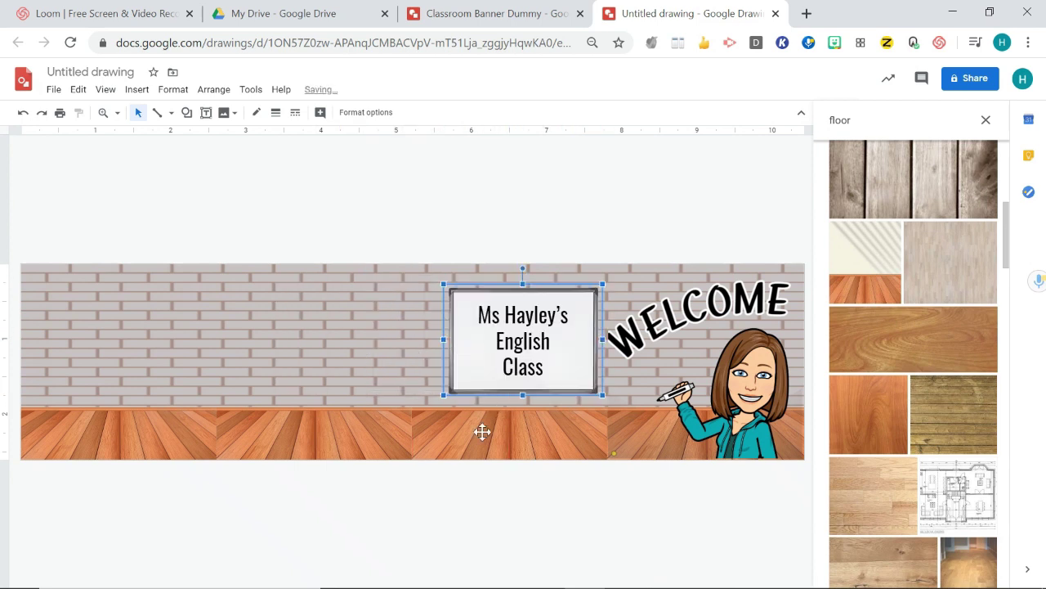
click(319, 375)
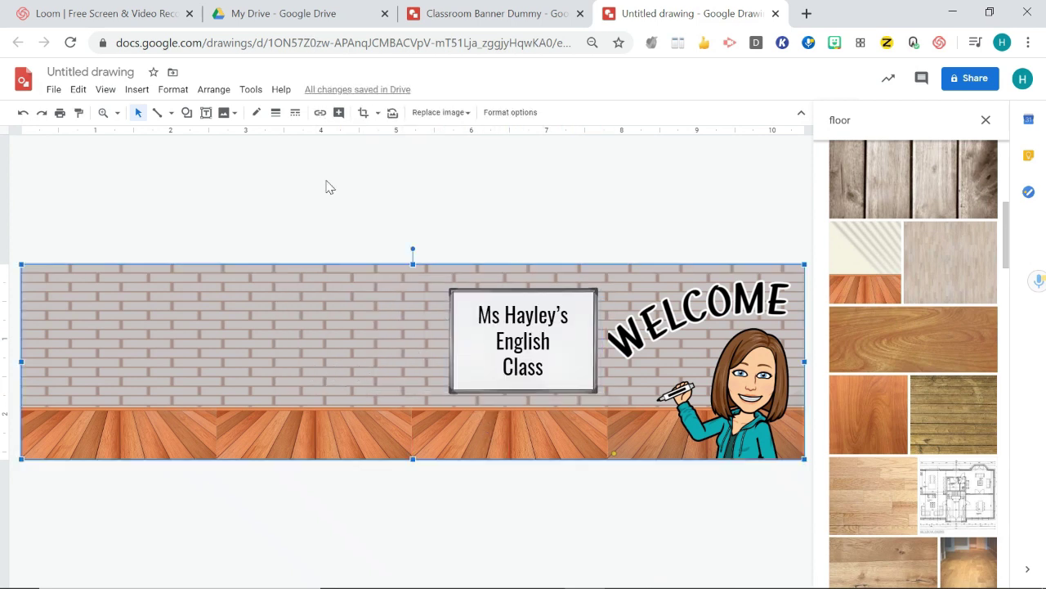
Step: Search the web images for 'clipart desk'
click(134, 90)
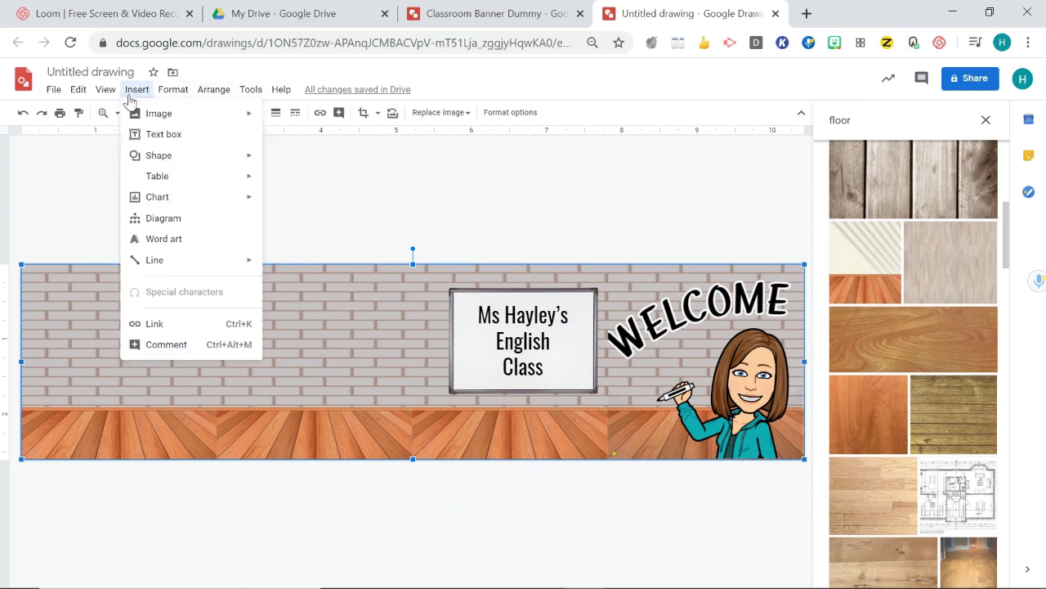
mouse_move(151, 113)
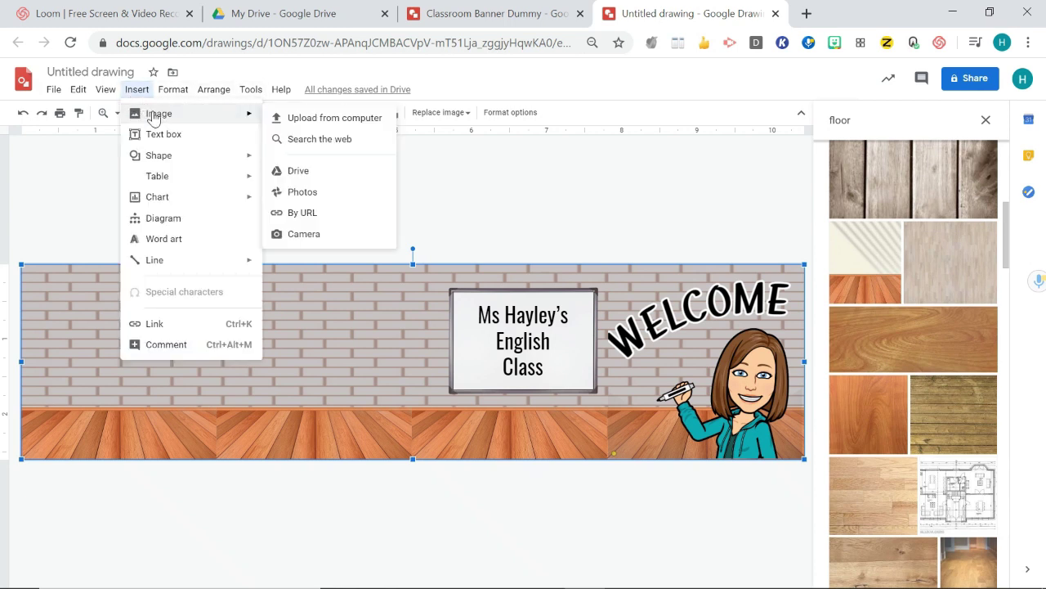
click(322, 141)
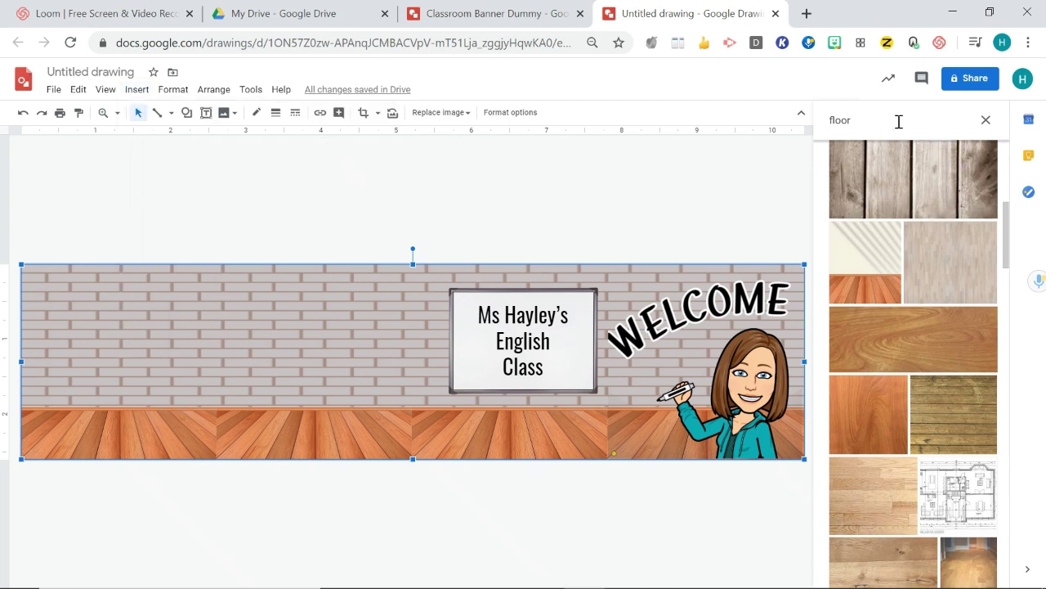
drag(899, 122, 787, 117)
text(clipart desk)
key(Return)
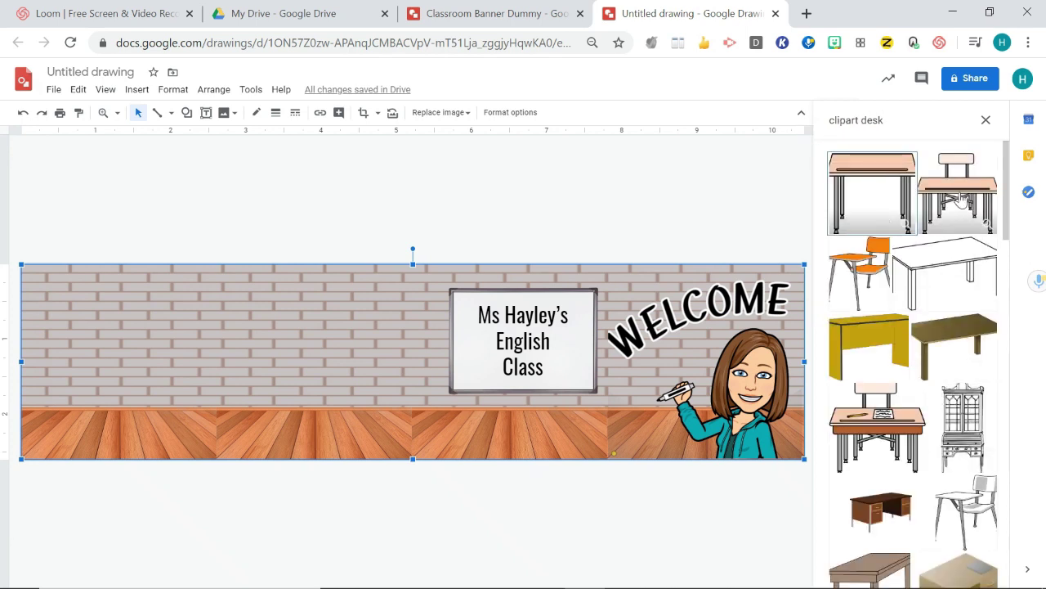
Step: Place the desk-and-chair clipart on the banner, shrink it, and set it below the whiteboard
drag(877, 425, 377, 389)
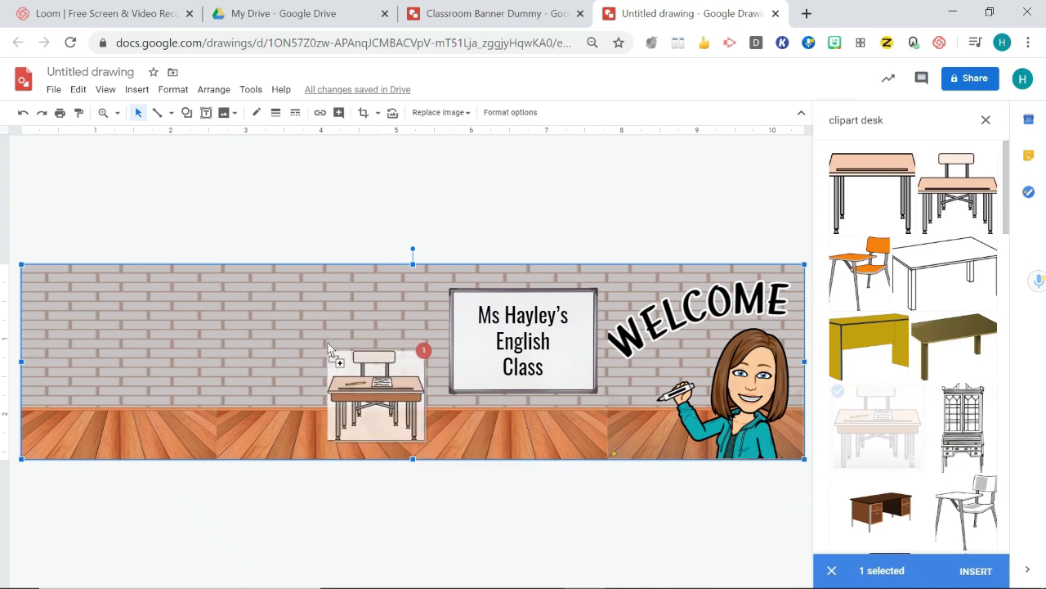
drag(331, 351, 390, 401)
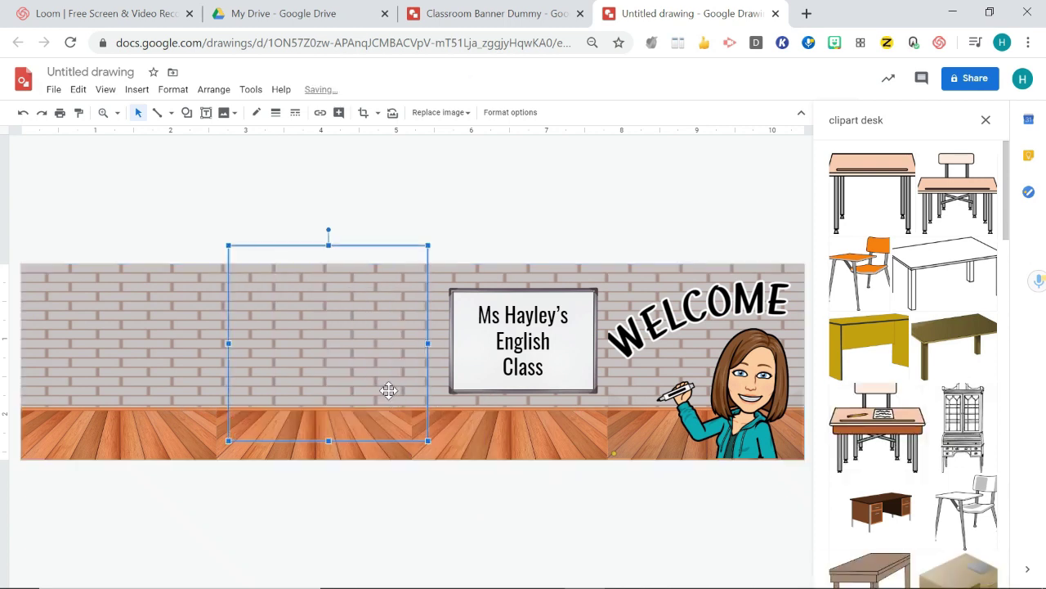
drag(426, 439, 368, 381)
drag(288, 312, 371, 380)
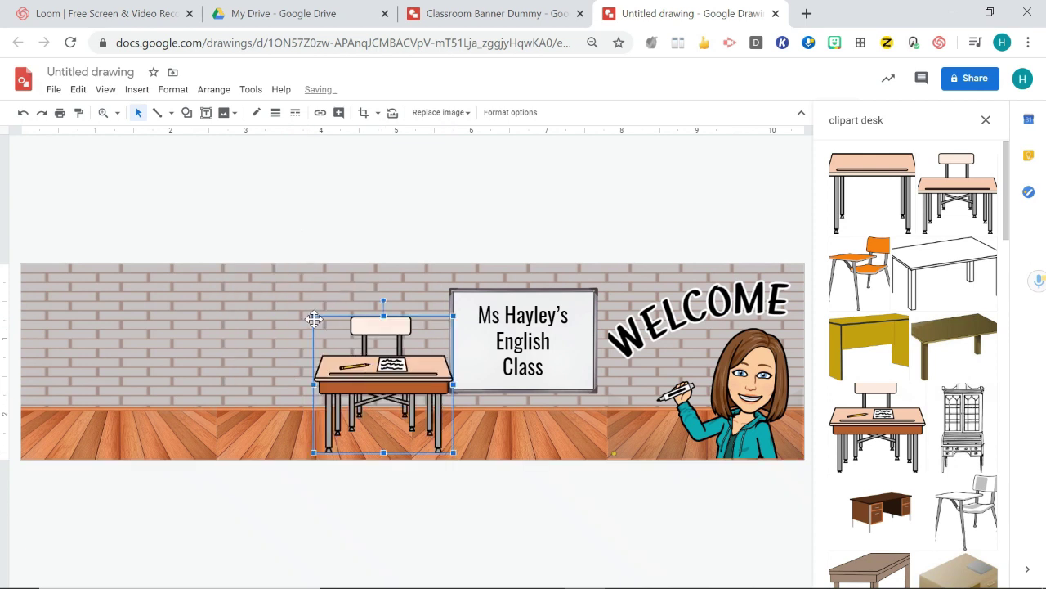
drag(313, 317, 360, 345)
click(894, 119)
Step: Search the web images for 'bookcase clipart'
text(bookcase)
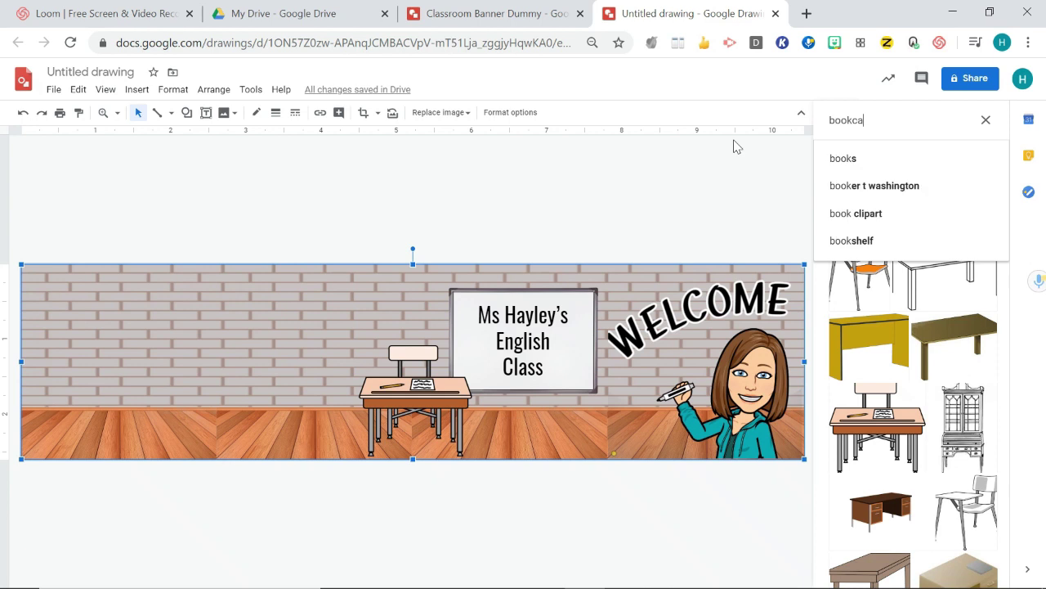
key(Return)
click(892, 122)
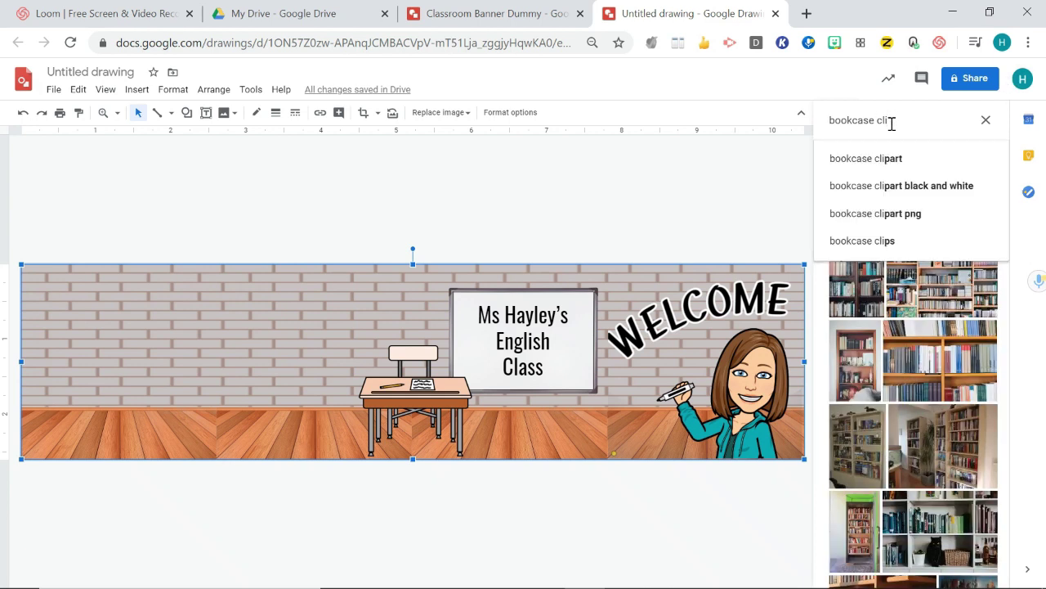
text(clipart)
key(Return)
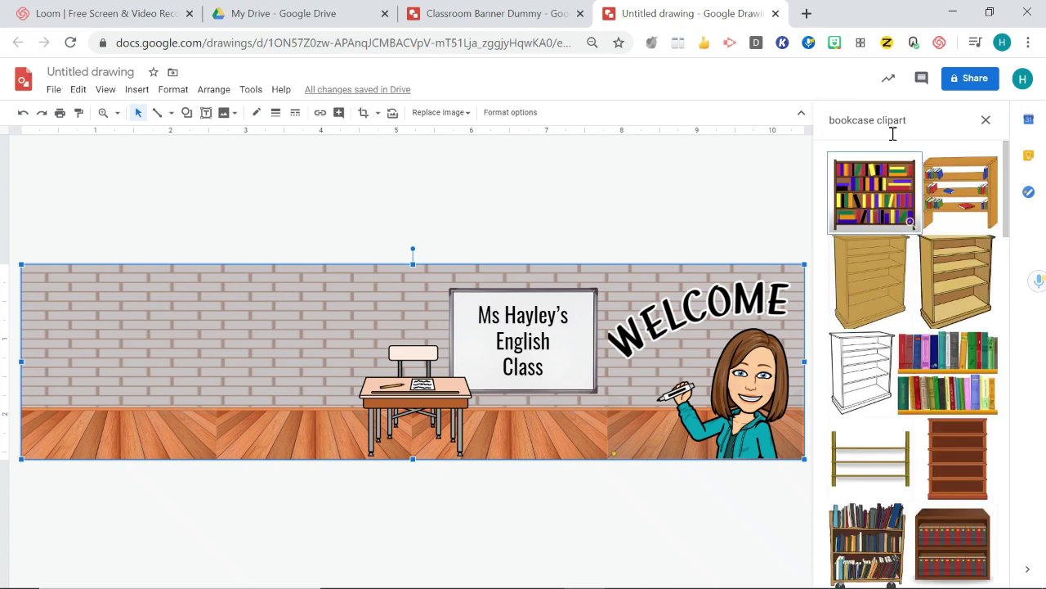
scroll(907, 327, down, 3)
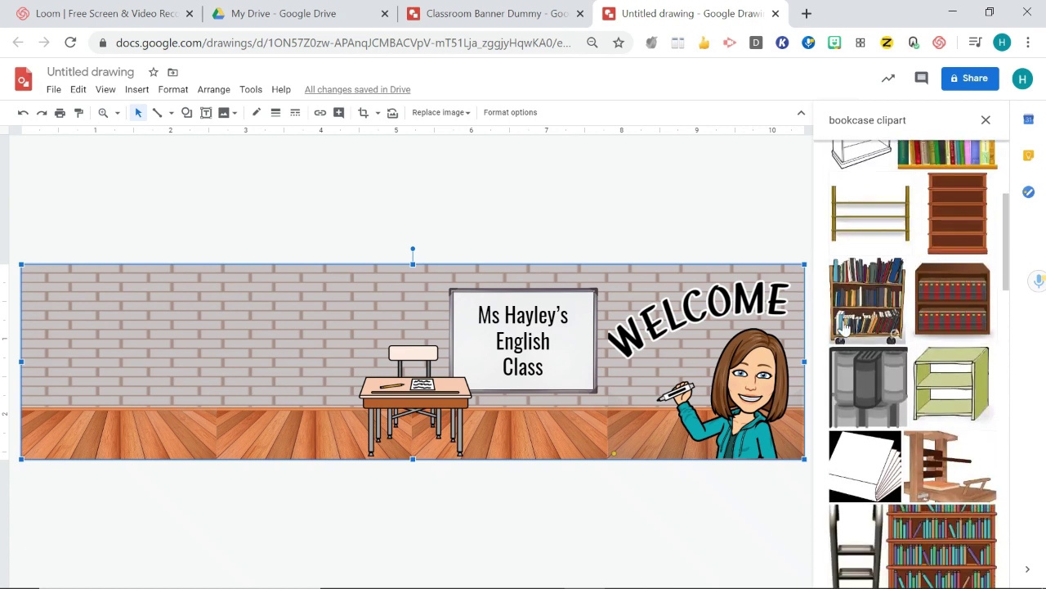
Step: Place a bookcase clipart on the banner and stand it on the floor beside the desk
drag(833, 327, 265, 300)
click(533, 433)
drag(278, 367, 114, 368)
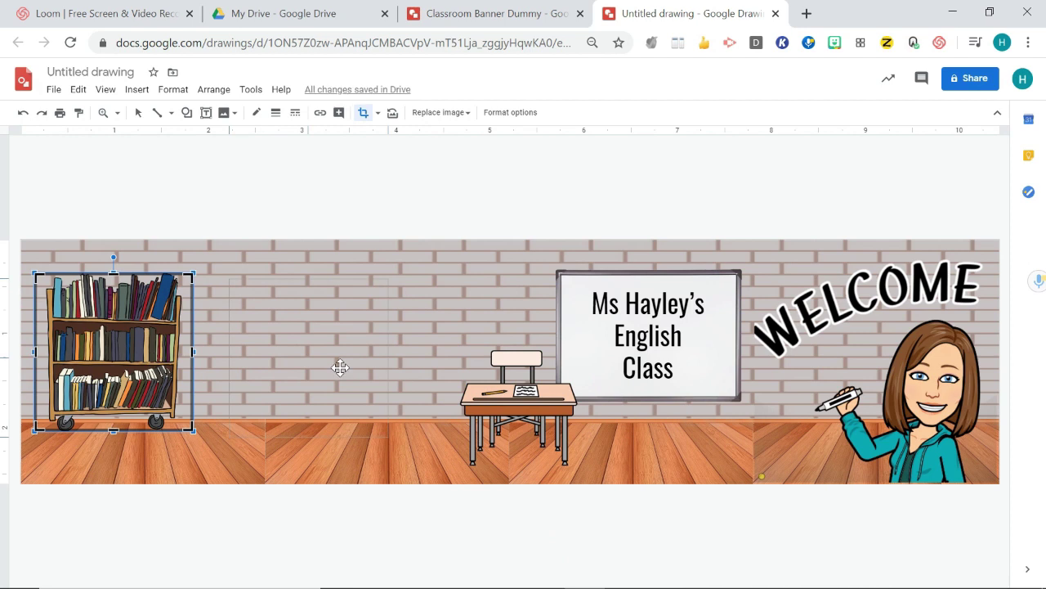
click(144, 269)
drag(144, 269, 425, 294)
right_click(455, 351)
Step: Run a web image search for 'window clipart' in place of the bookcase search
click(252, 404)
click(136, 90)
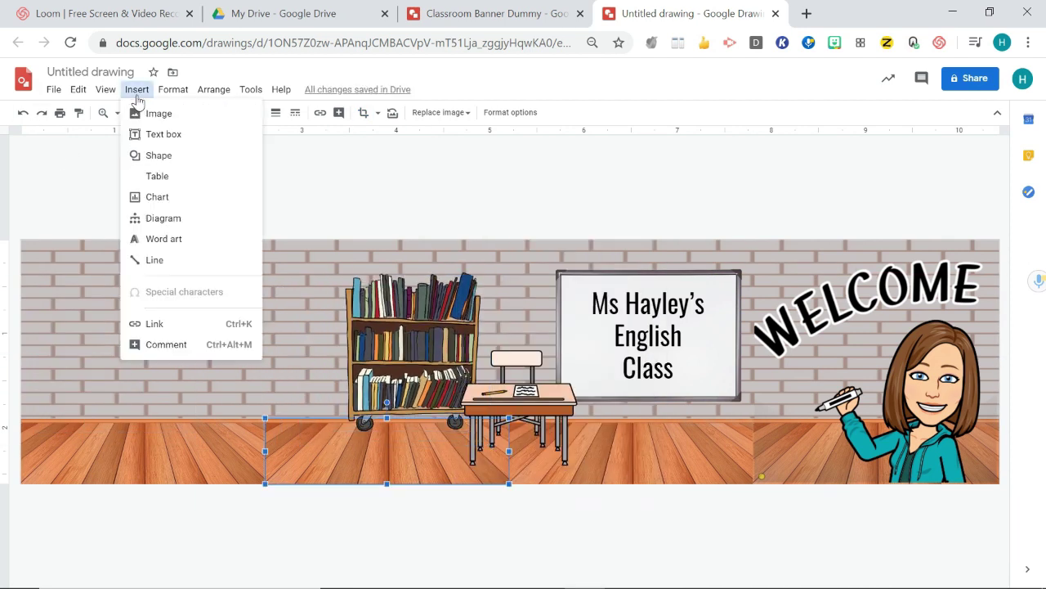
mouse_move(216, 121)
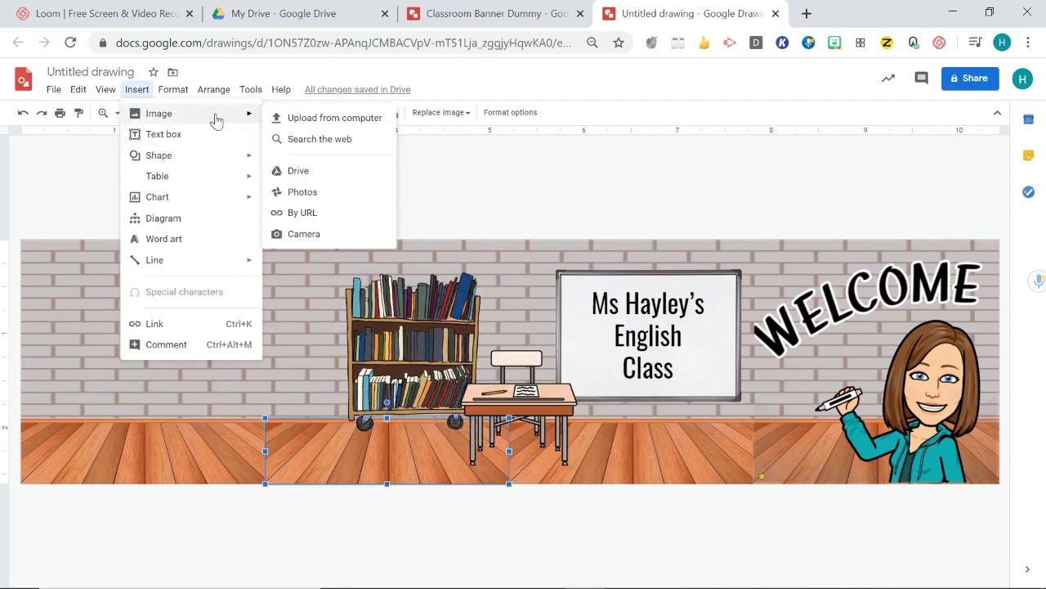
click(347, 140)
click(924, 132)
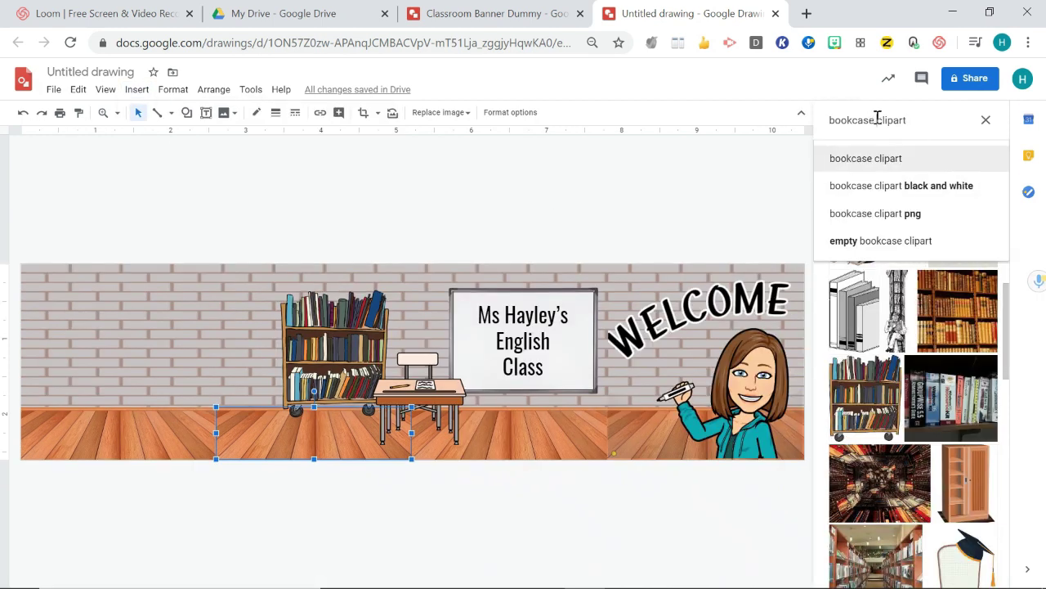
drag(866, 120, 809, 127)
text(window)
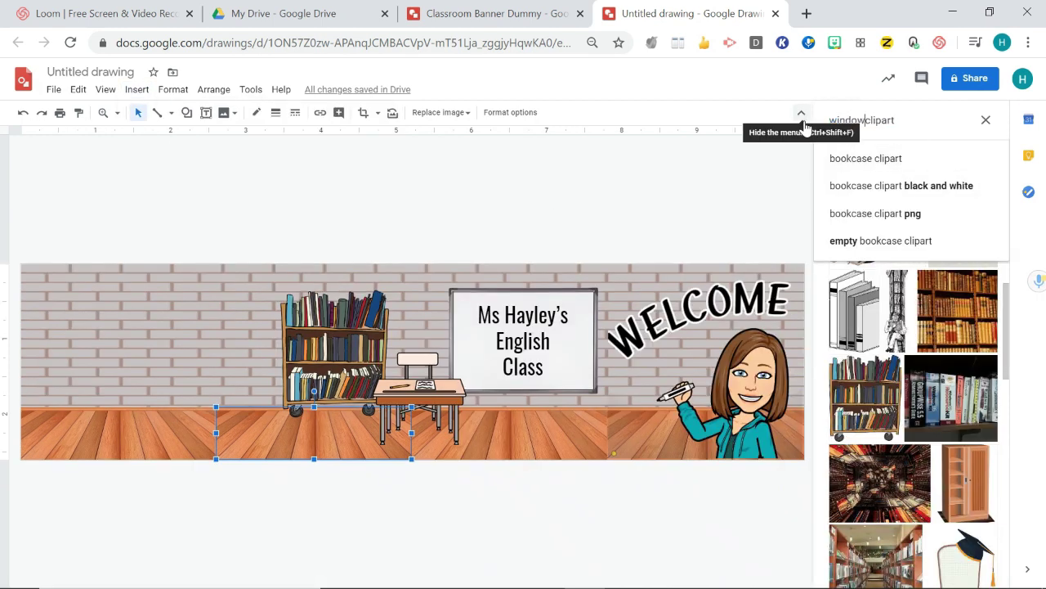
key(Return)
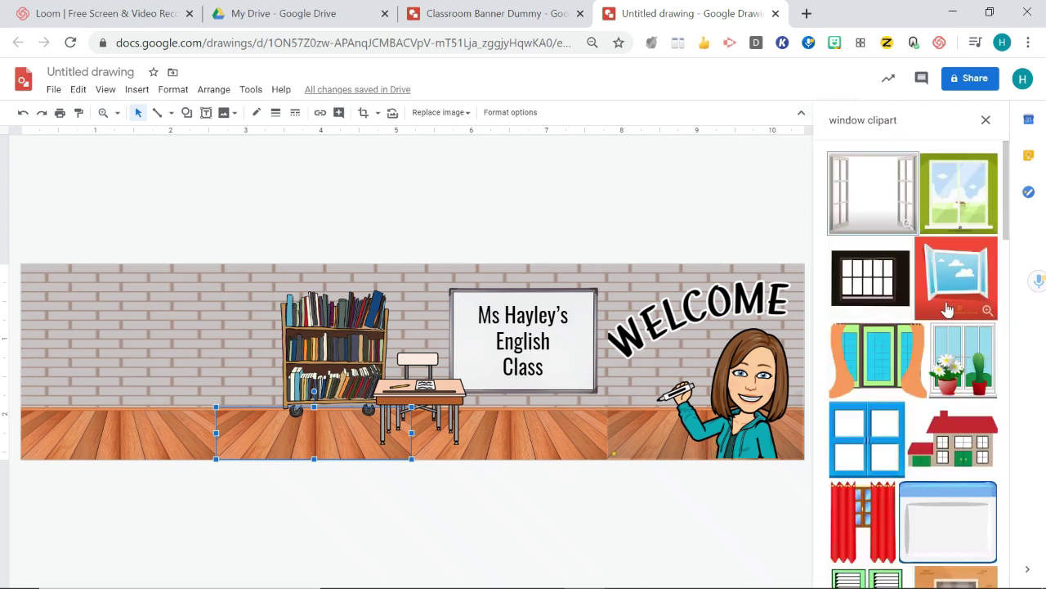
Step: Insert the flower-pot window, shrink it to about half size and place it left of the bookcase
drag(965, 372, 123, 307)
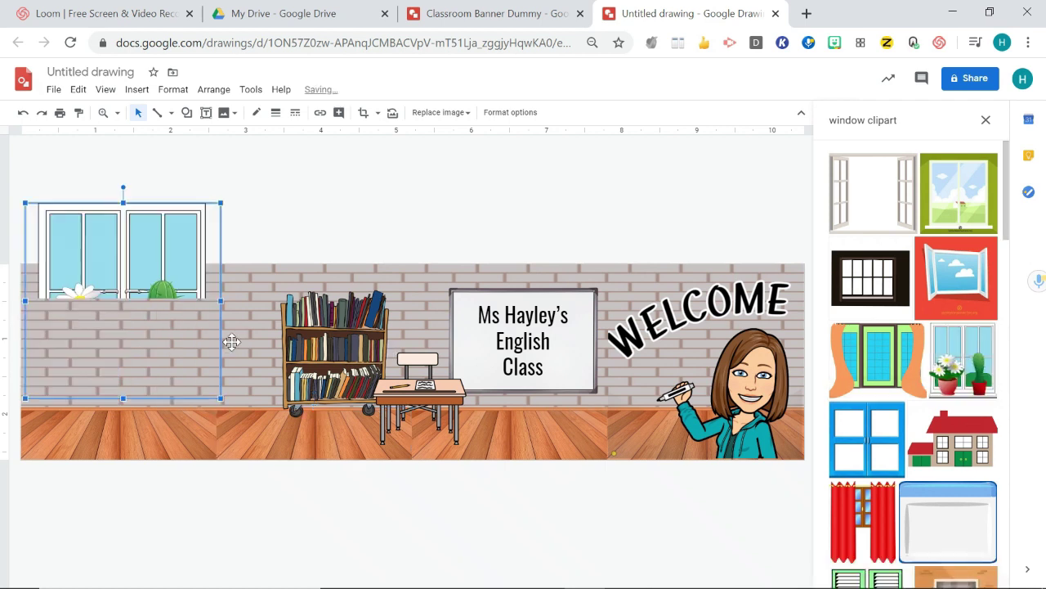
drag(221, 398, 116, 294)
drag(72, 259, 209, 348)
click(155, 413)
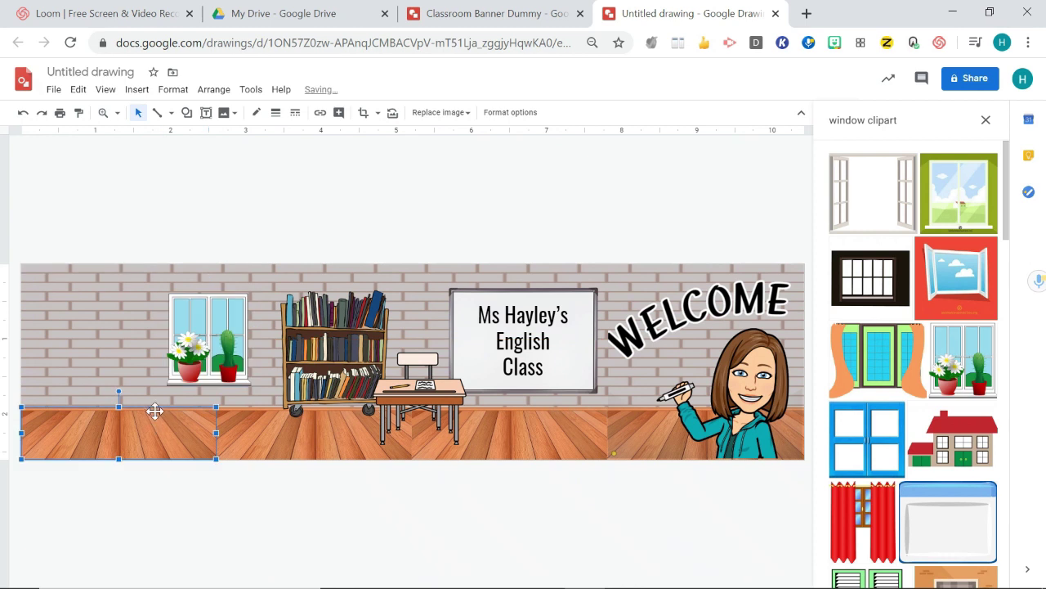
click(835, 43)
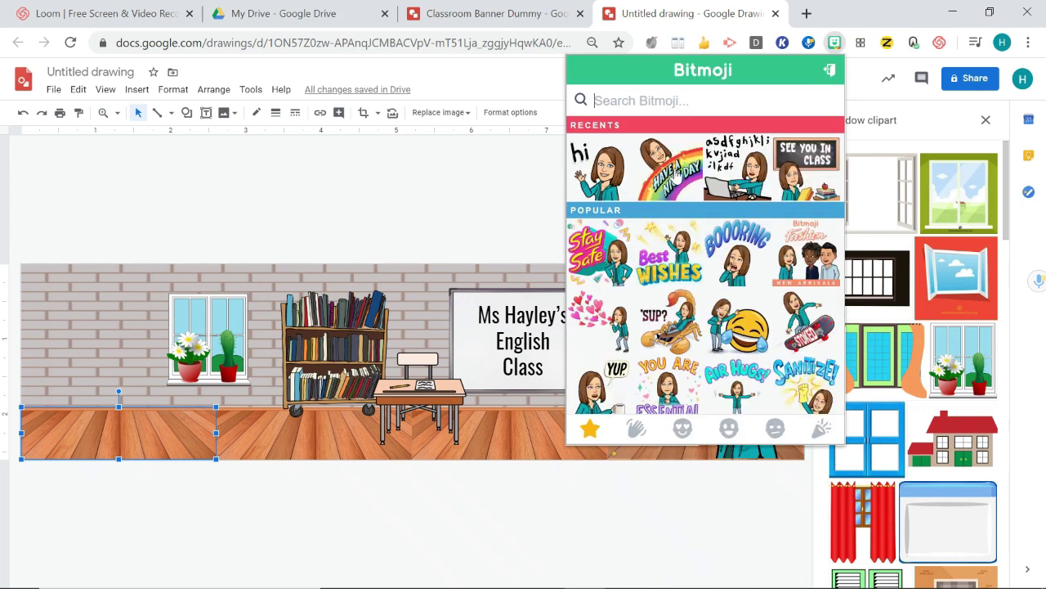
Step: Copy the rainbow 'Have a nice day' Bitmoji and paste it into the banner
click(670, 168)
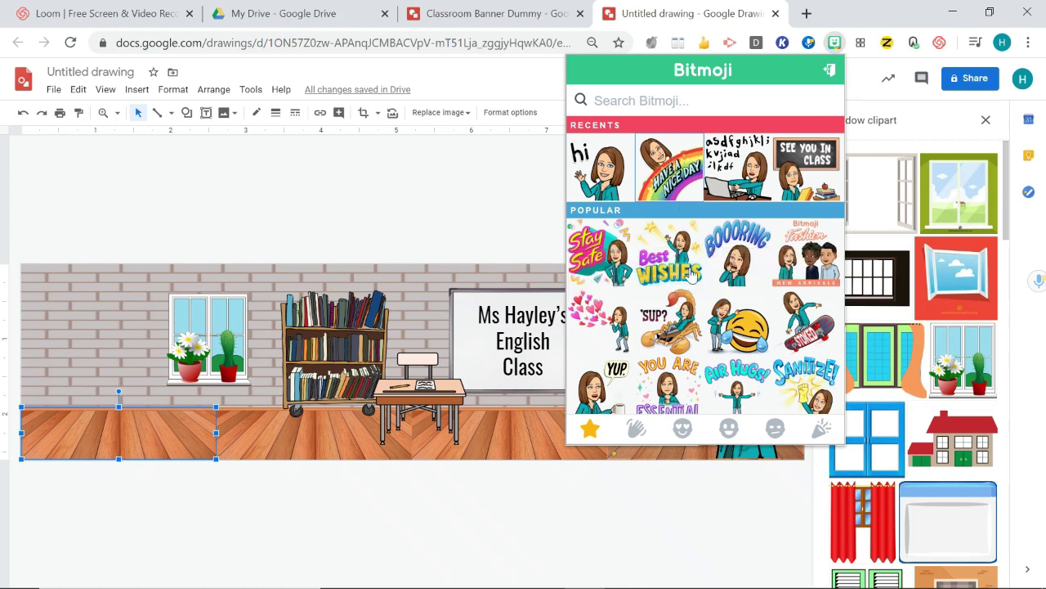
click(674, 166)
right_click(674, 164)
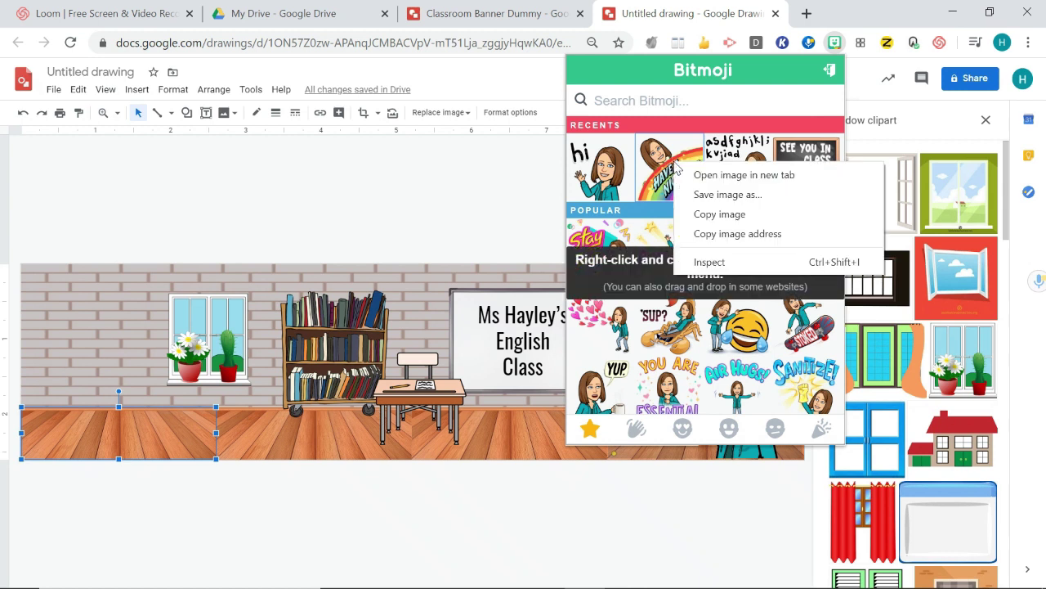
click(733, 212)
click(89, 369)
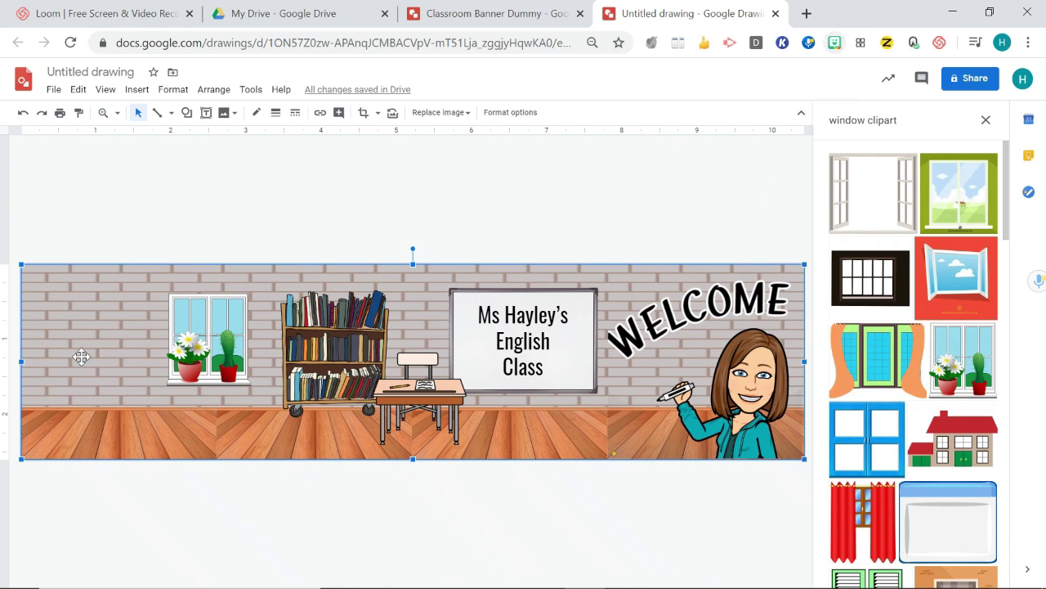
right_click(85, 359)
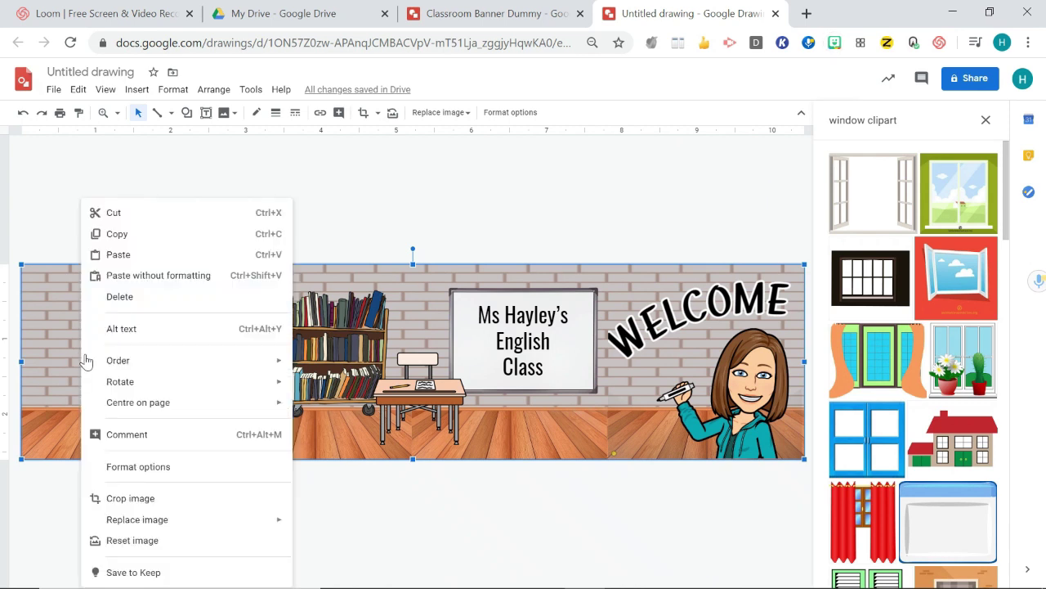
click(152, 258)
Step: Move it to the banner's left and flip it horizontally, then undo and delete it
drag(560, 515, 238, 407)
right_click(235, 398)
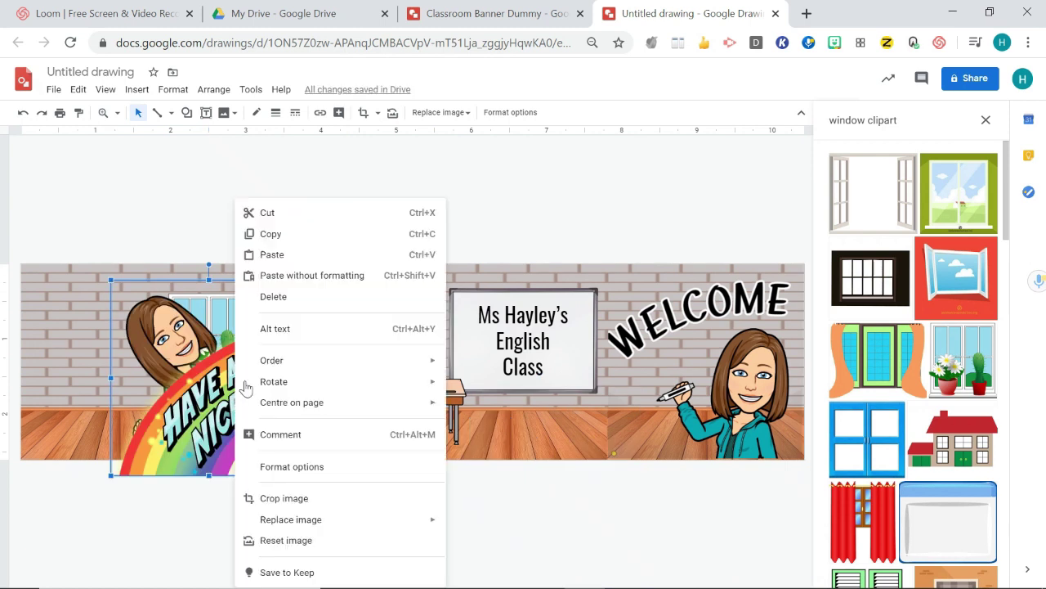
mouse_move(331, 376)
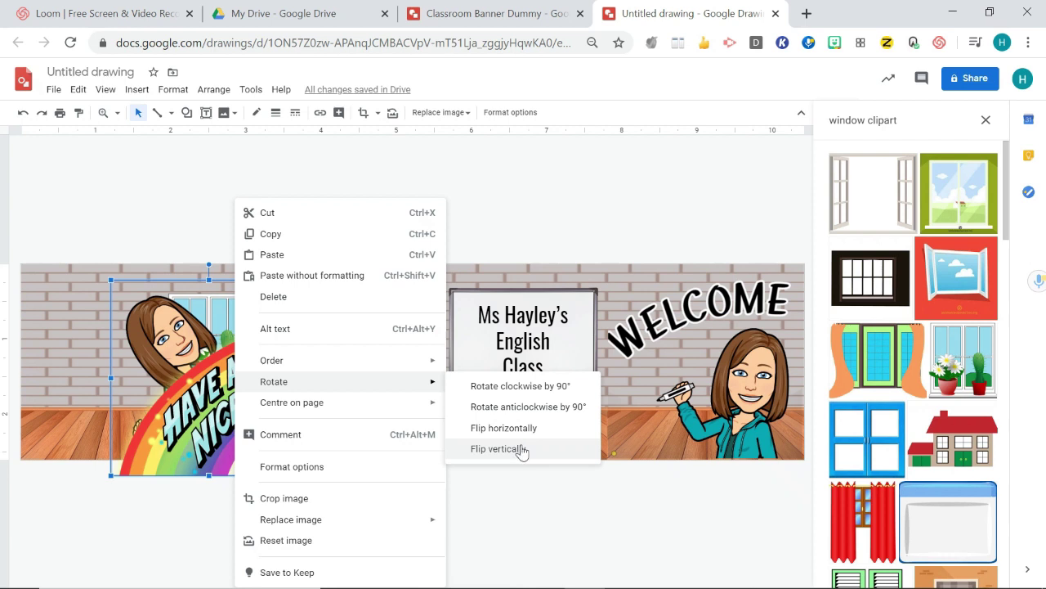
click(520, 429)
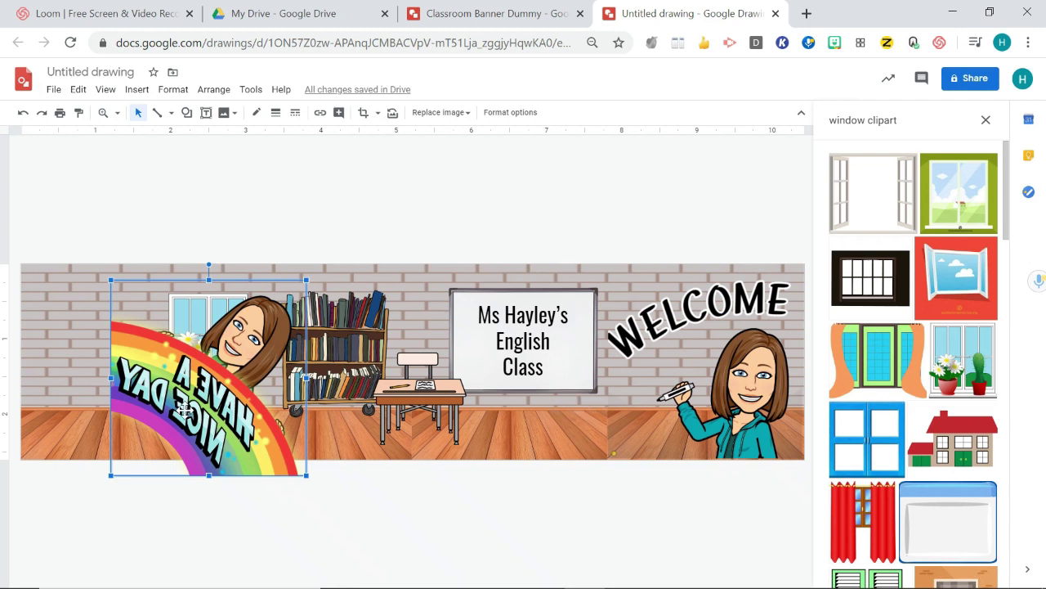
key(ctrl+z)
key(Delete)
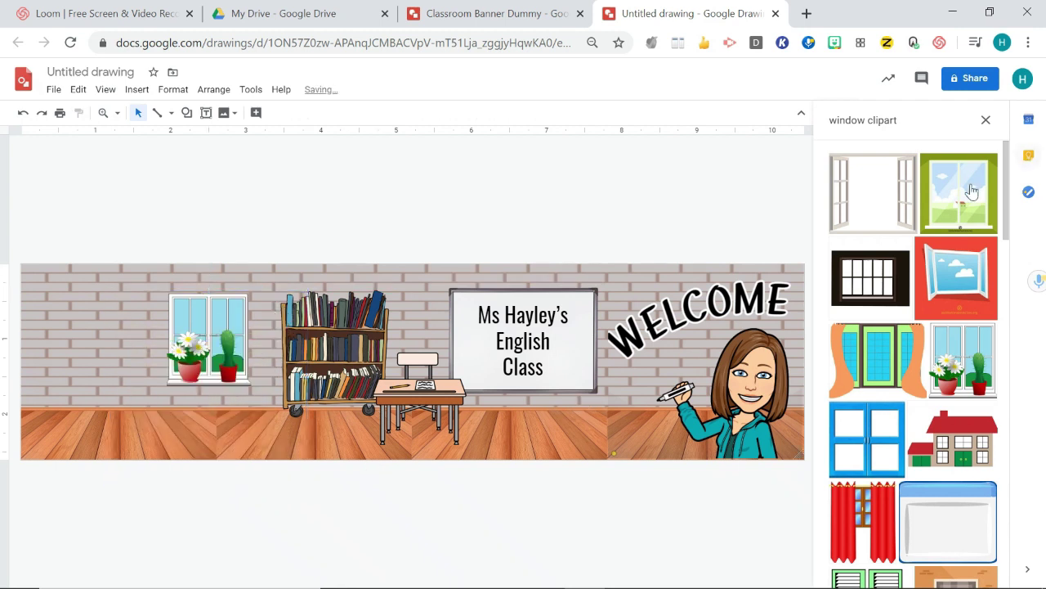
Step: Drag the 'stay healthy, helpful & calm' Bitmoji onto the banner, shrink it and set it at the far left
click(834, 42)
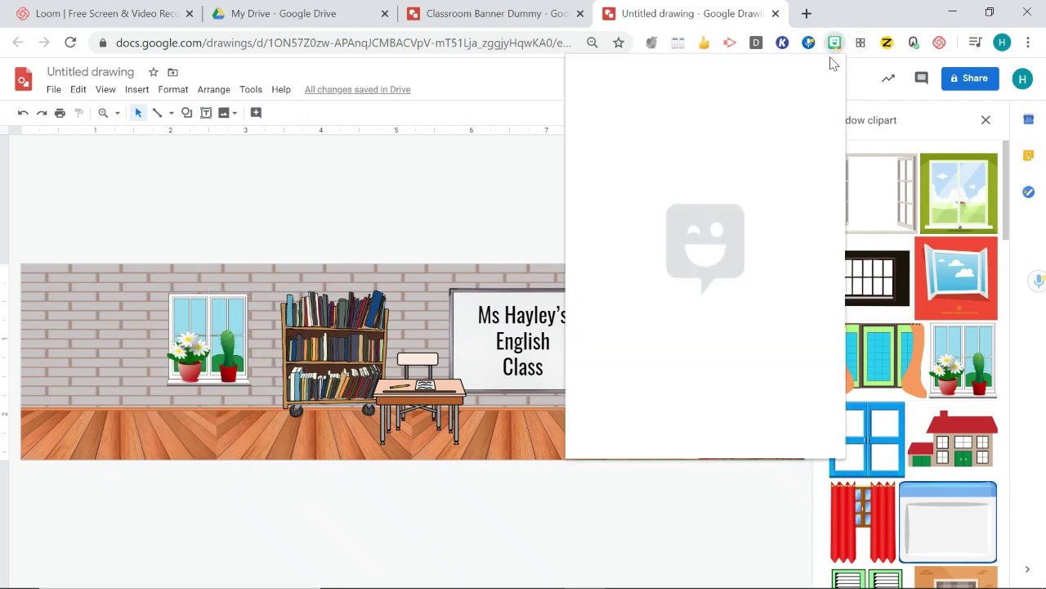
drag(786, 214, 74, 339)
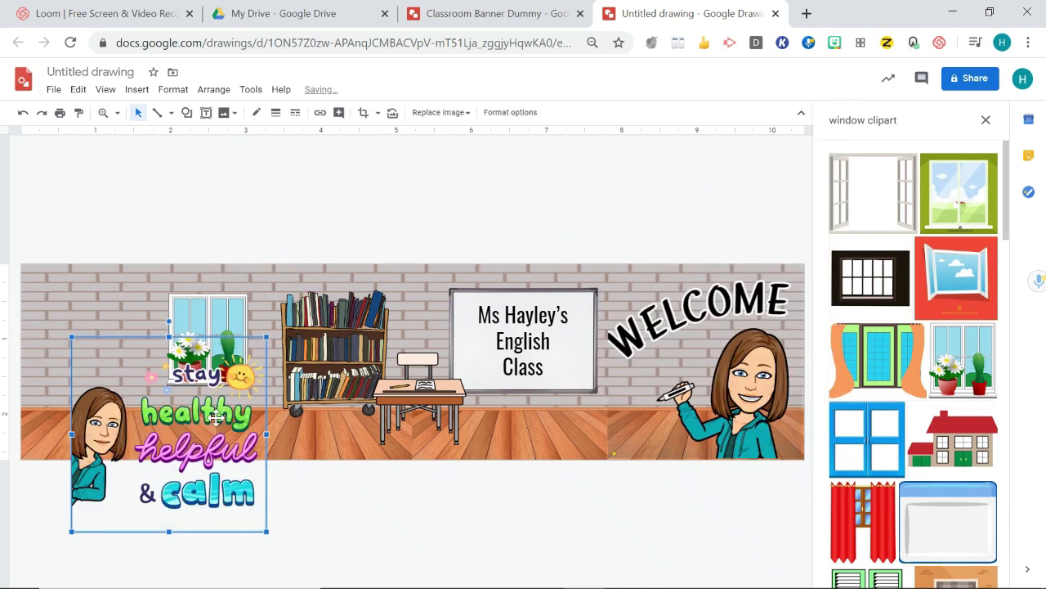
drag(160, 365, 161, 363)
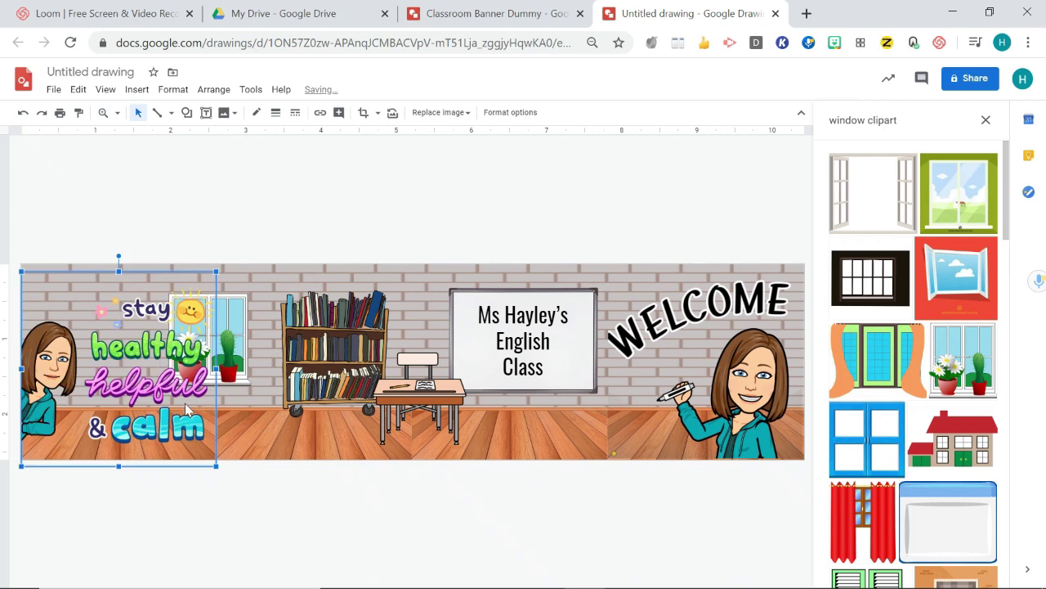
drag(212, 464, 164, 411)
click(545, 517)
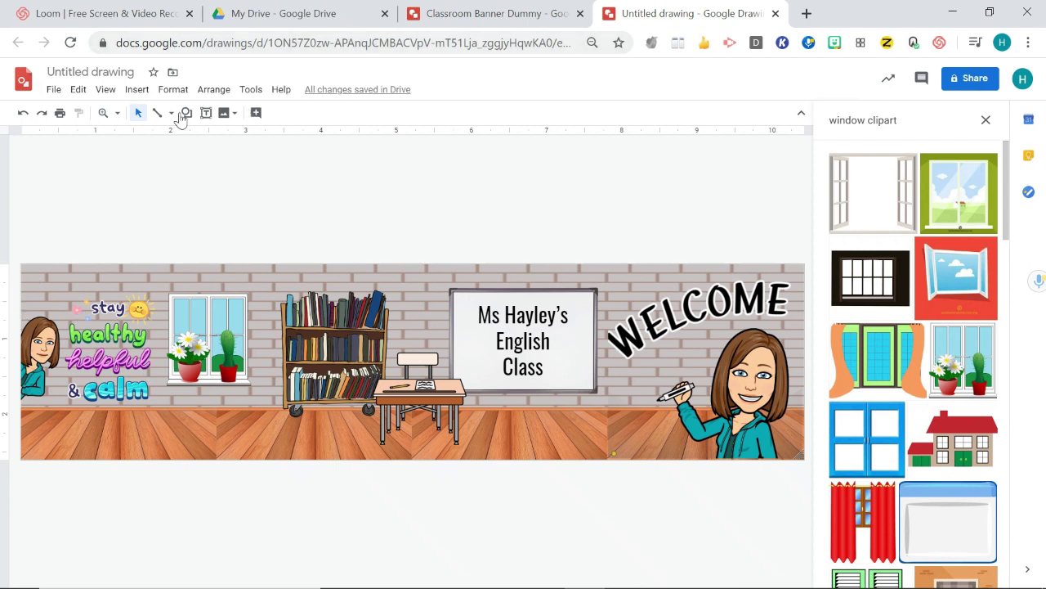
Step: Run a web image search for 'string lights clipart', replacing the window search
click(139, 92)
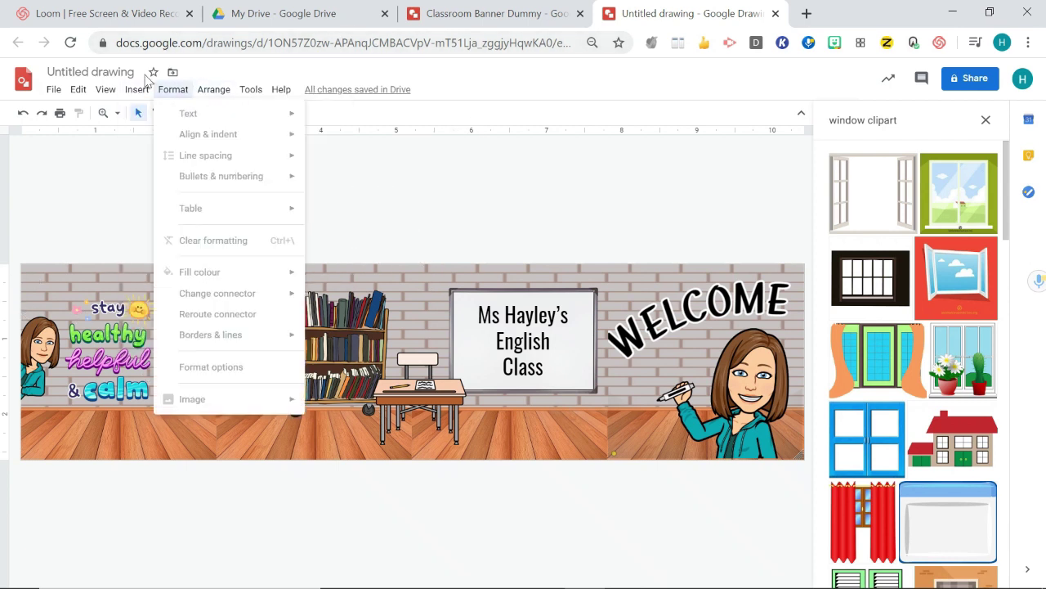
mouse_move(147, 116)
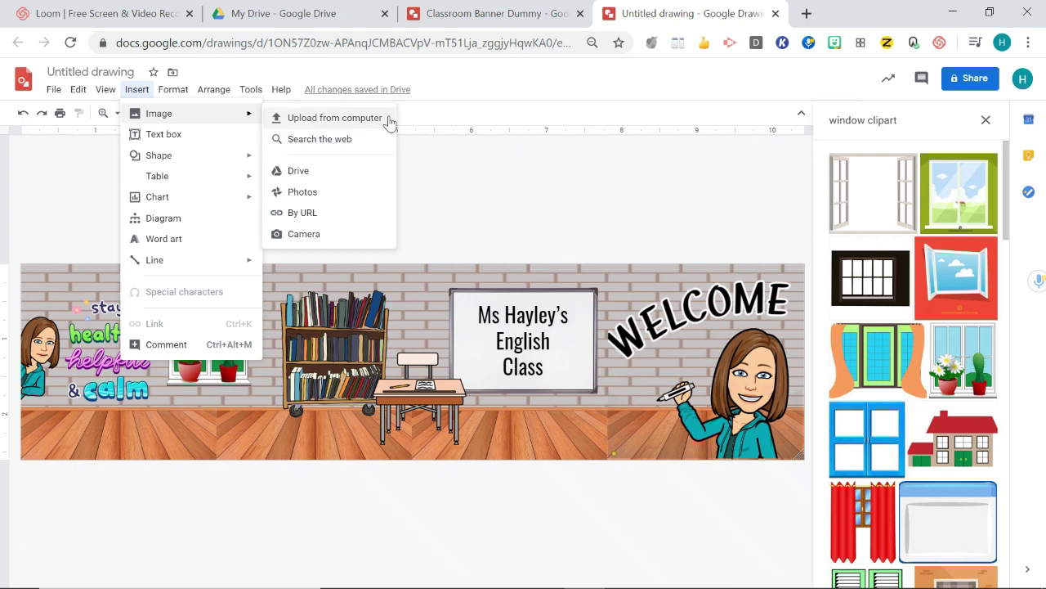
click(343, 140)
click(904, 124)
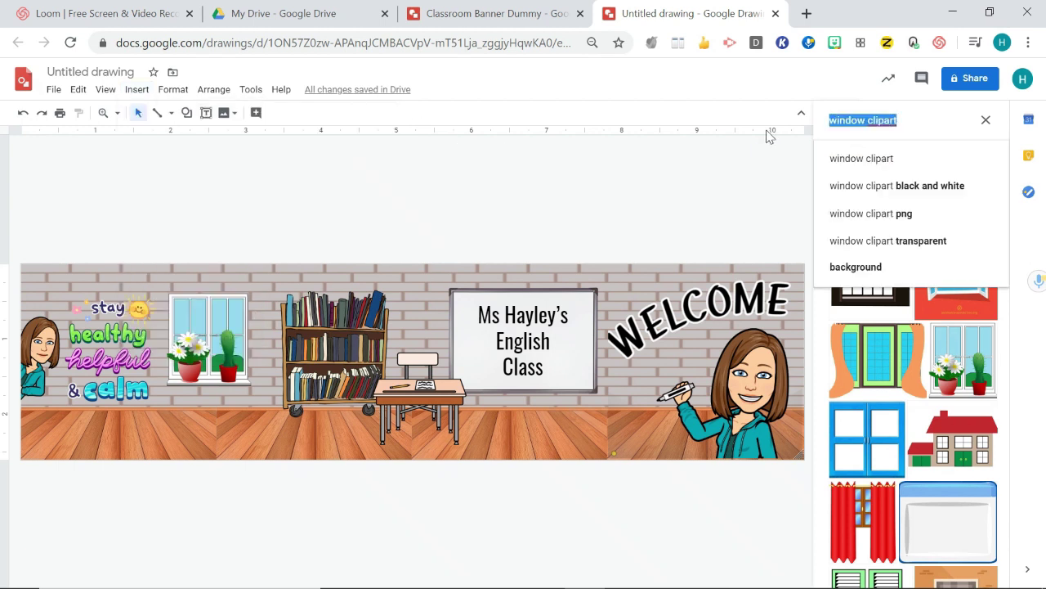
key(BackSpace)
text(string lights clipart)
key(Return)
Step: Add a half-size, slightly tilted strand of lights at the left edge, sent behind the banner
drag(883, 184, 421, 345)
drag(523, 381, 371, 318)
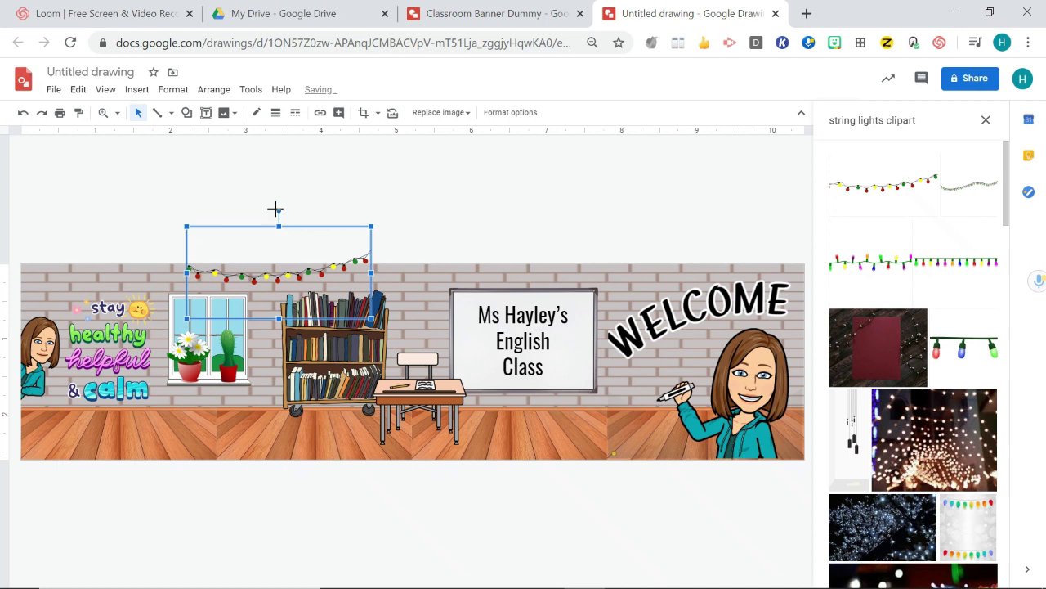
drag(274, 209, 257, 222)
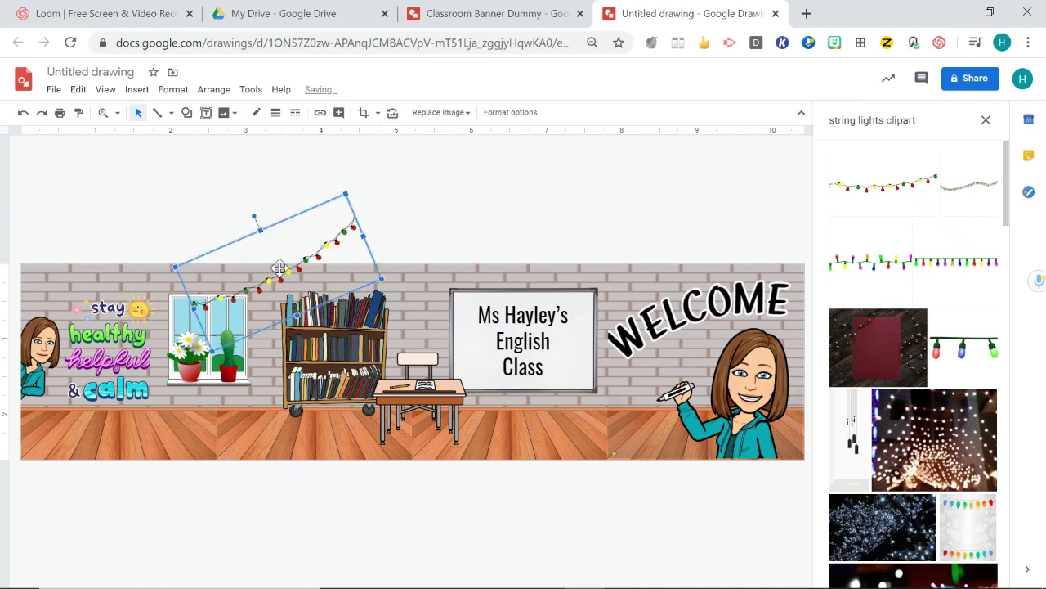
mouse_move(279, 268)
mouse_down()
mouse_move(103, 311)
mouse_move(98, 303)
mouse_up()
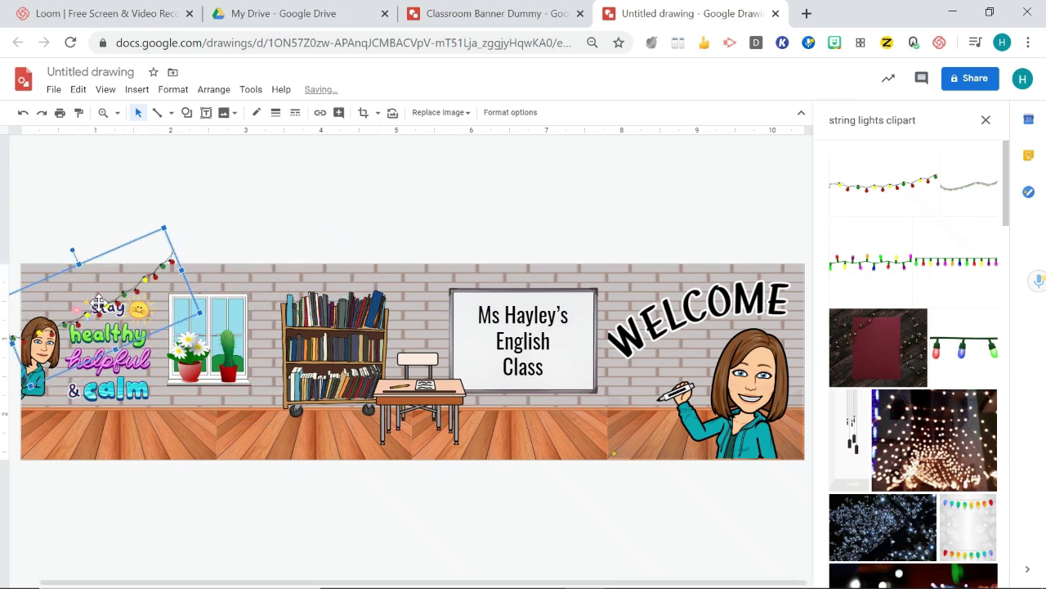
right_click(103, 301)
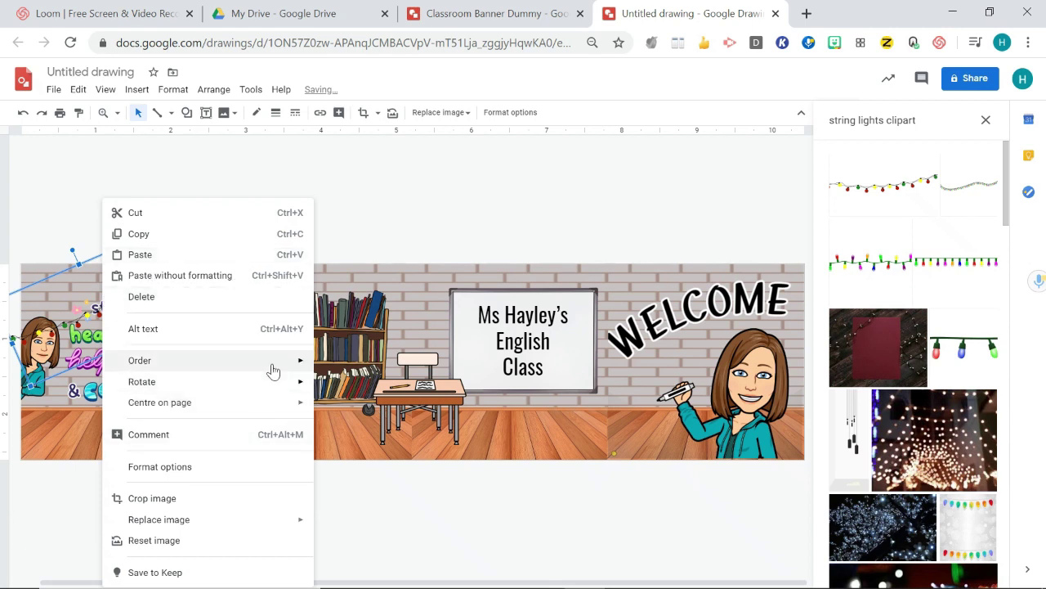
mouse_move(276, 367)
click(383, 428)
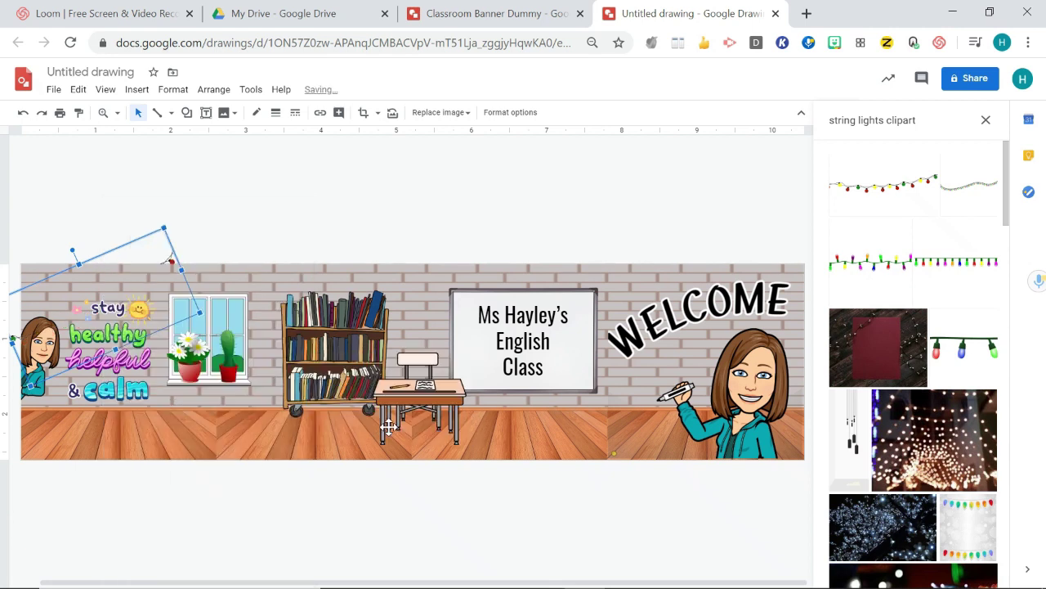
click(416, 246)
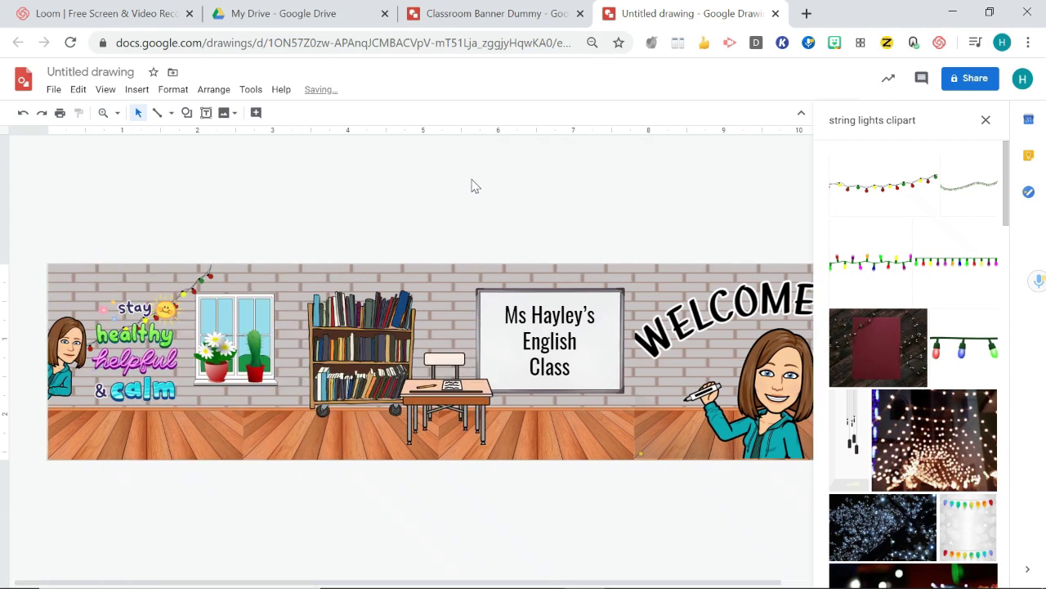
Step: Move the string lights across toward the WELCOME Bitmoji corner and tilt them to a new angle
click(212, 280)
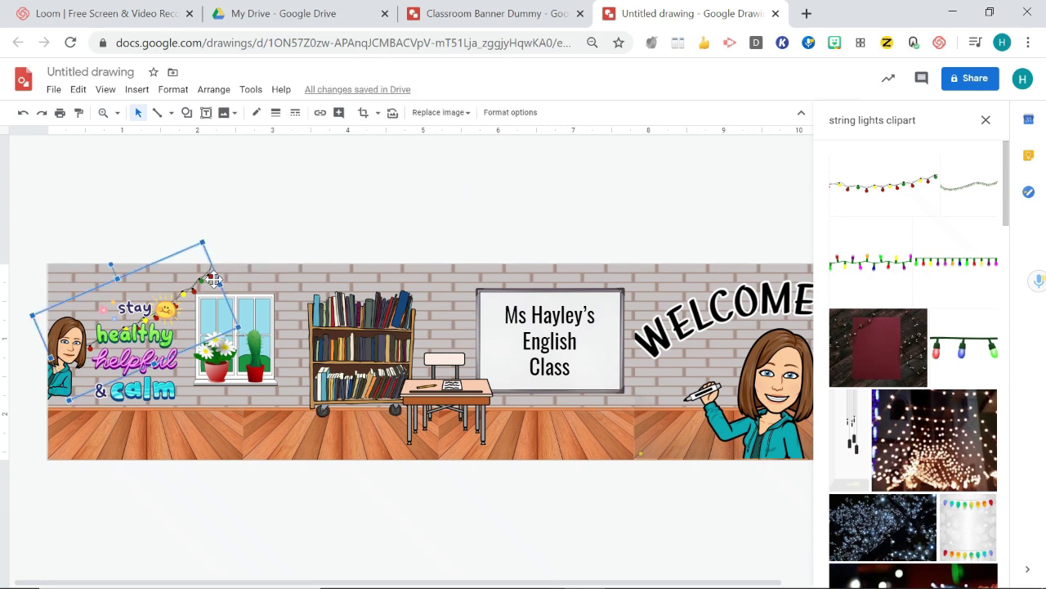
drag(216, 290, 555, 308)
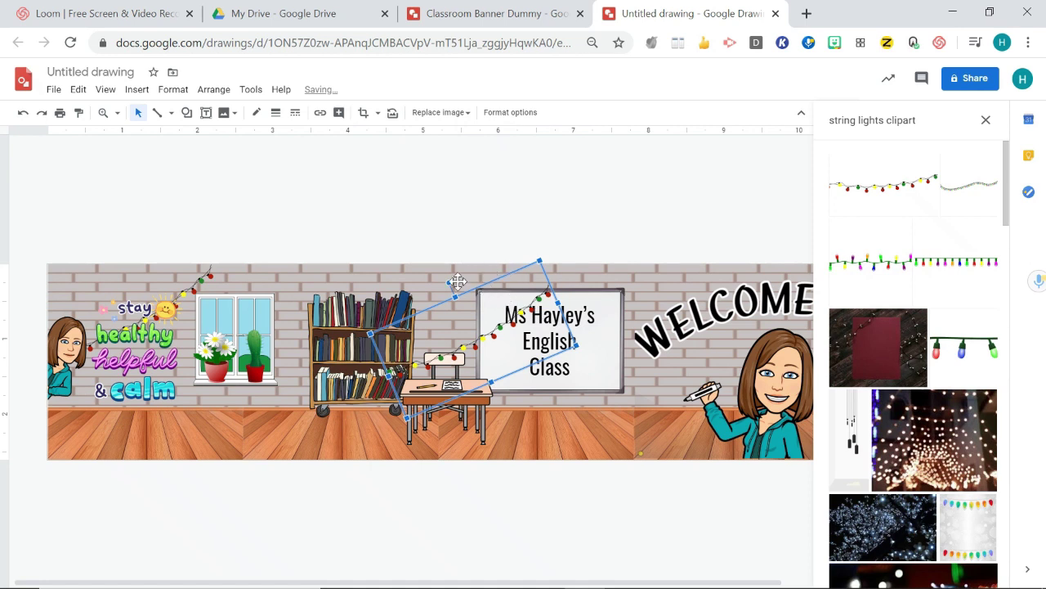
drag(450, 282, 693, 287)
click(650, 336)
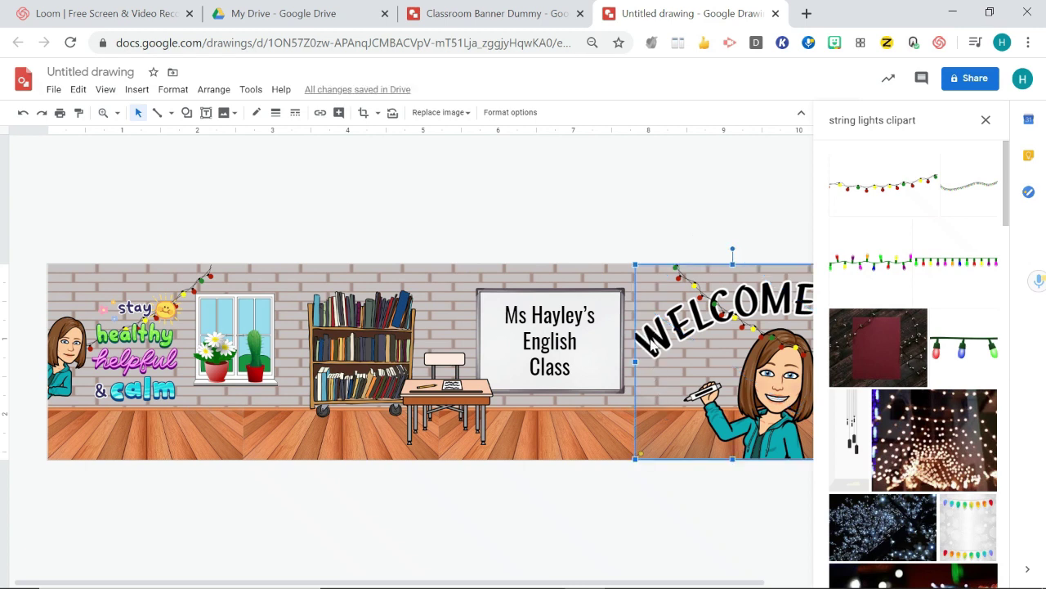
Step: Bring the WELCOME Bitmoji to the very front, in front of its string lights
right_click(659, 346)
mouse_move(678, 385)
mouse_move(717, 364)
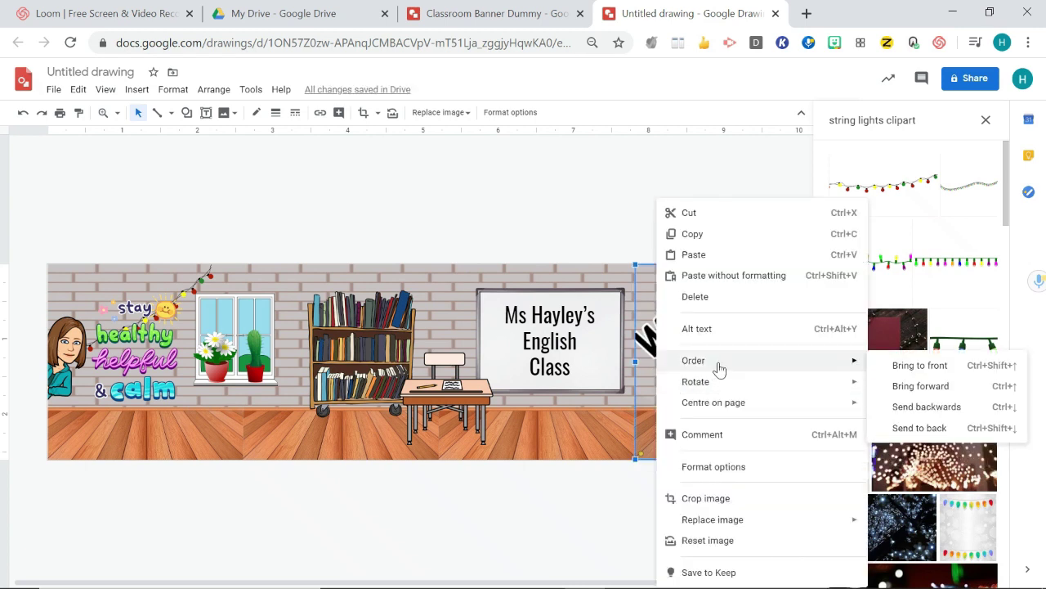
click(924, 395)
right_click(670, 330)
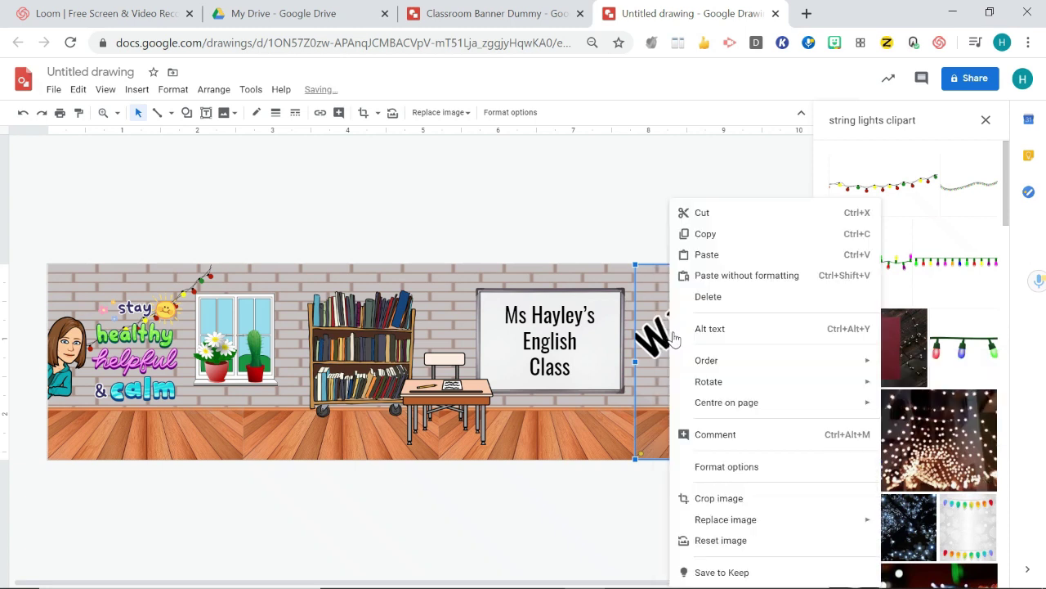
mouse_move(822, 364)
click(932, 369)
click(576, 511)
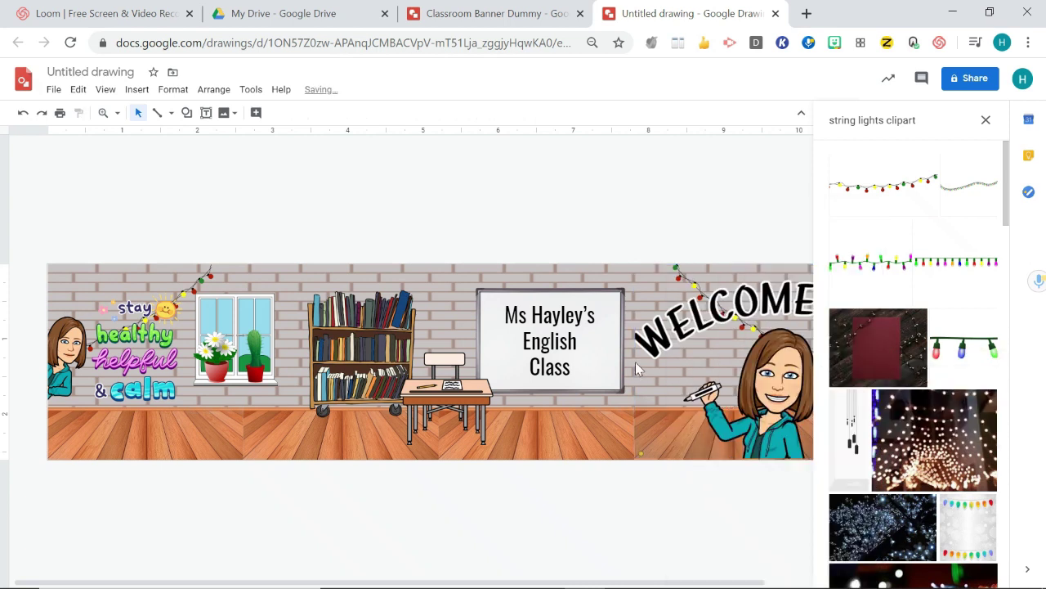
Step: Place a level copy of the string lights along the wall above the whiteboard
click(693, 279)
drag(692, 279, 458, 310)
drag(475, 216, 492, 249)
click(687, 206)
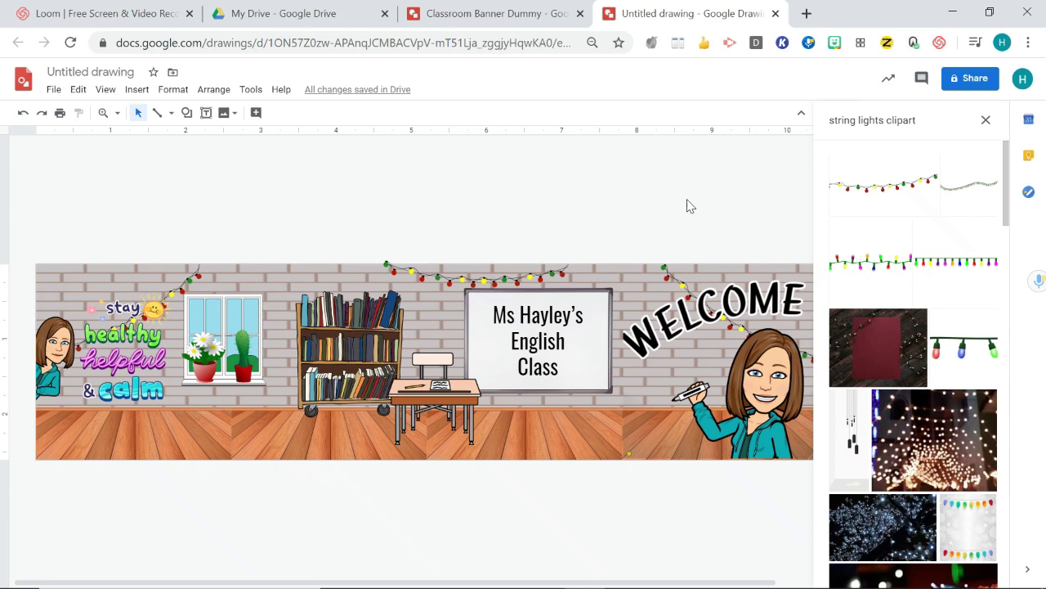
Step: Recolour the brick banner image with Dark 1 for deep red bricks
click(277, 372)
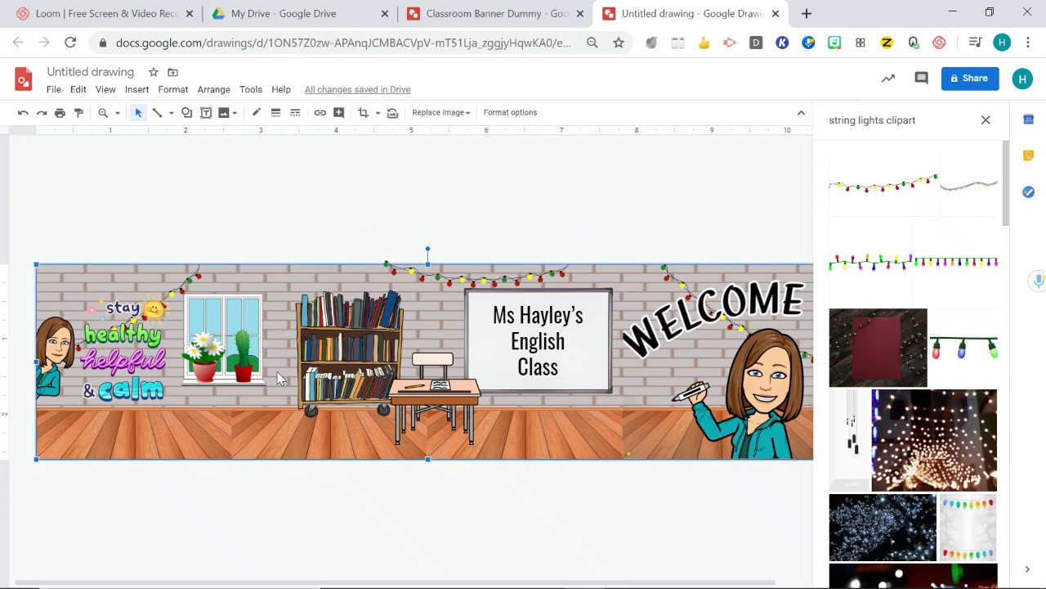
right_click(277, 377)
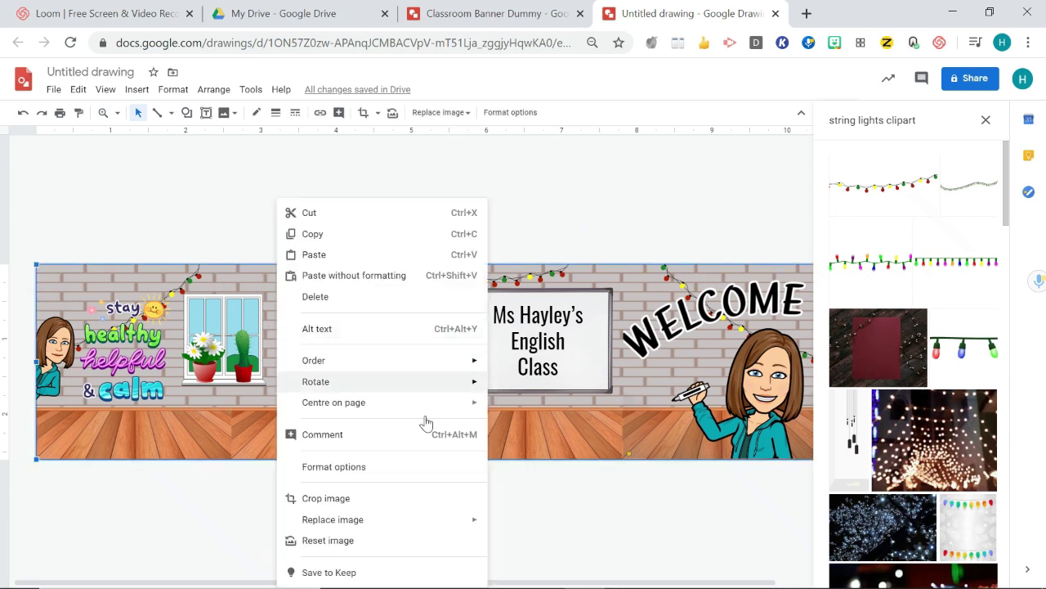
click(421, 470)
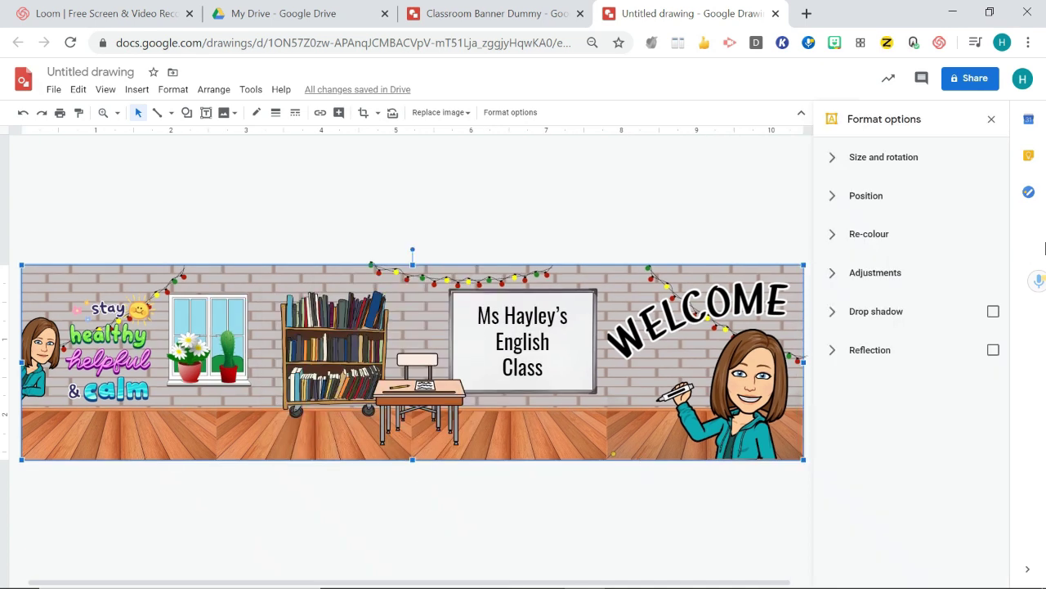
click(917, 235)
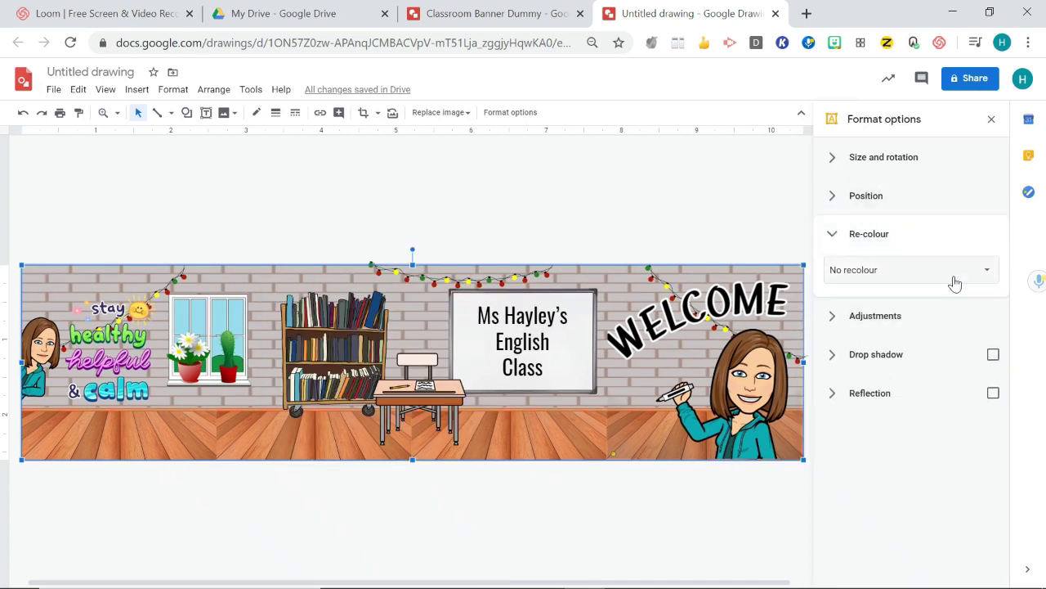
click(955, 273)
click(847, 347)
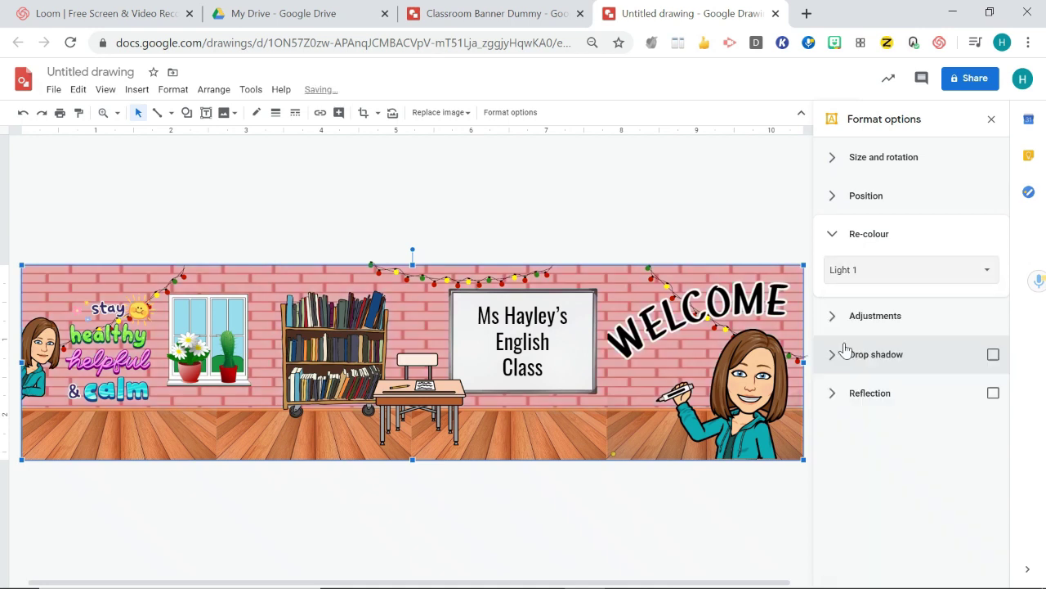
click(896, 277)
scroll(931, 413, down, 1)
click(902, 405)
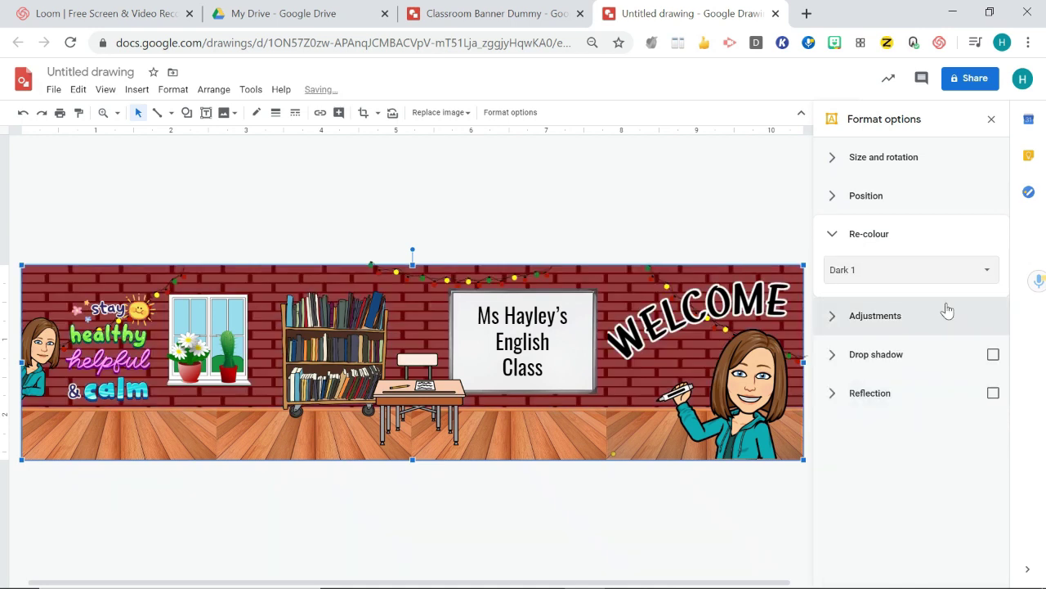
Step: Raise the banner's brightness to about +78%
click(925, 327)
drag(912, 393, 909, 353)
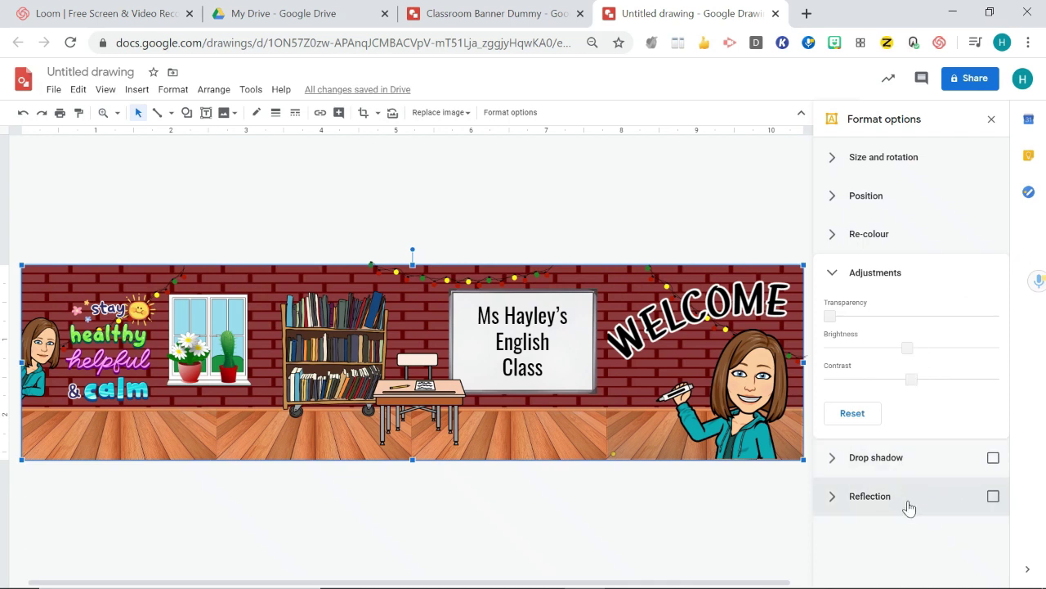
click(748, 189)
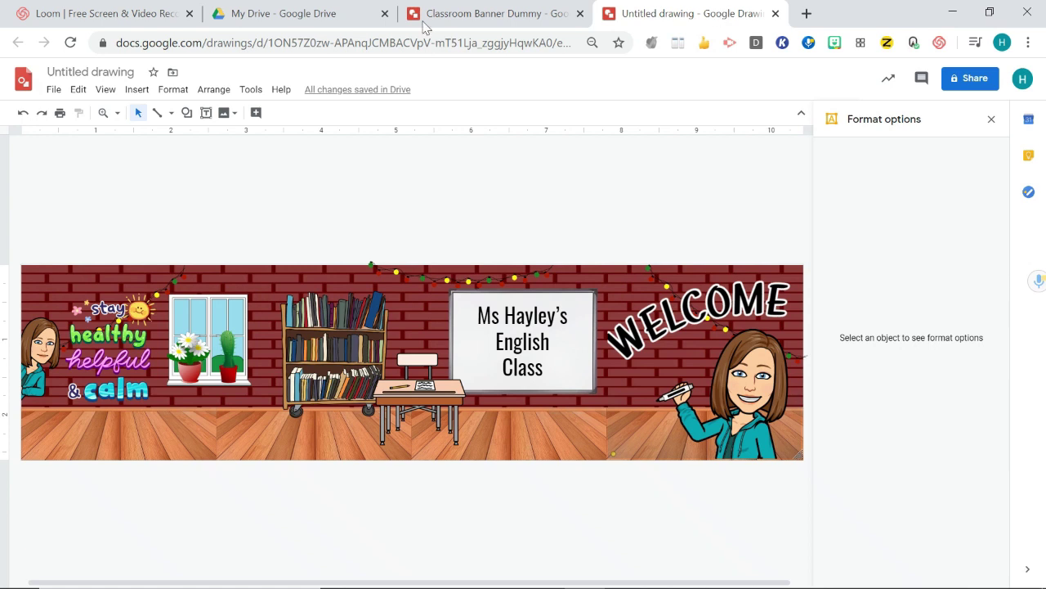
Step: Rename the drawing to 'GC Banner' and start a new tab toward classroom.google.com
click(129, 72)
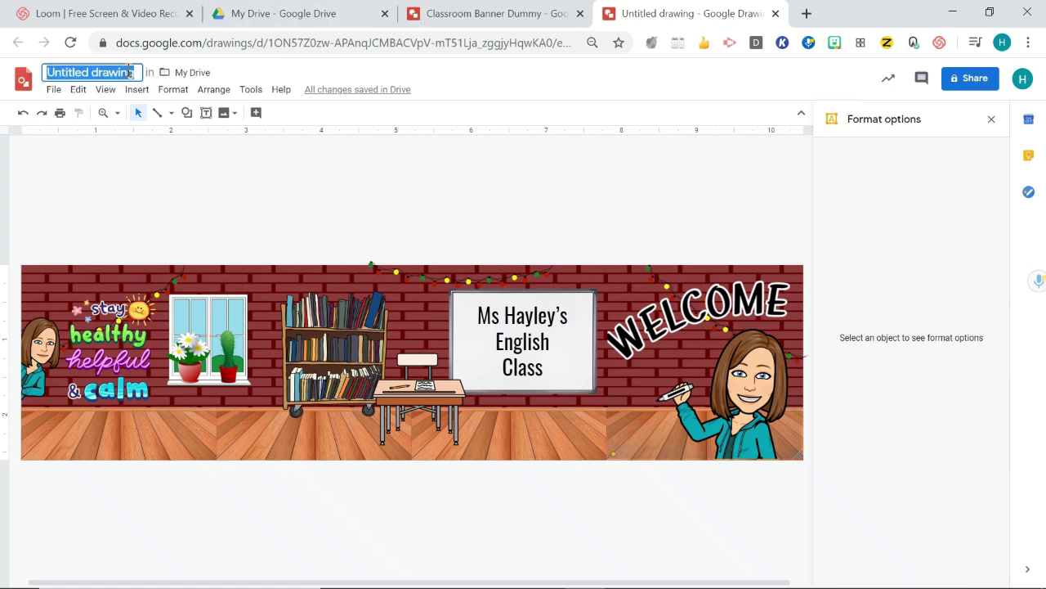
text(GC Banner)
click(443, 224)
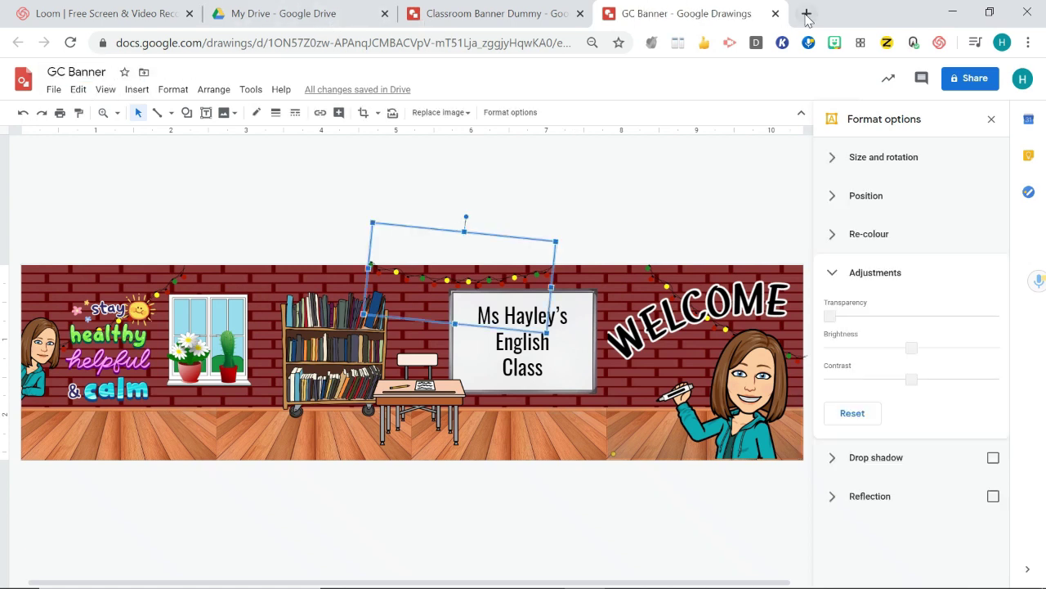
click(807, 14)
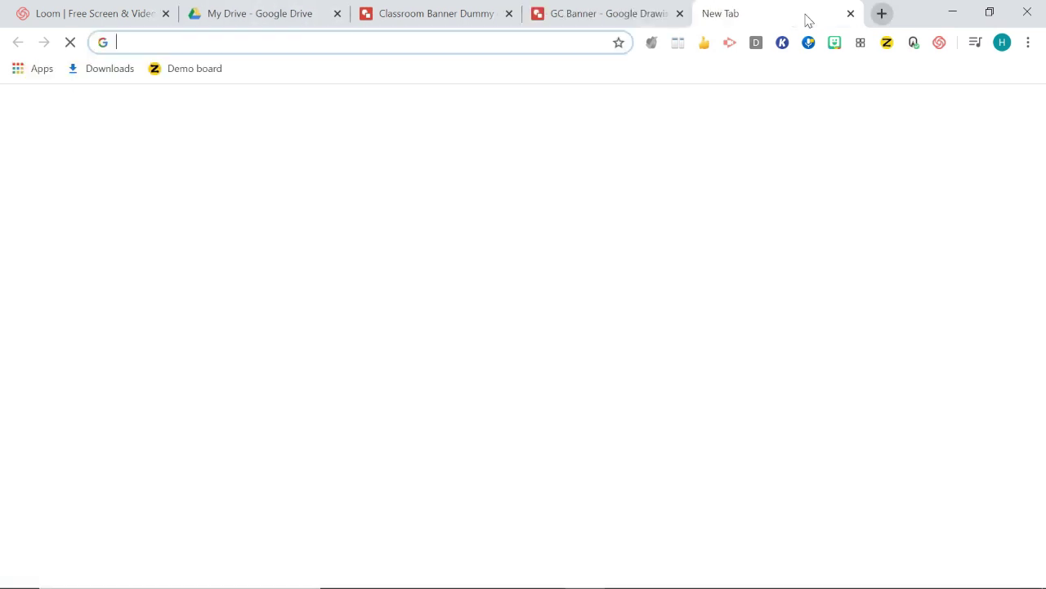
text(classroom.google.com/u/0/h)
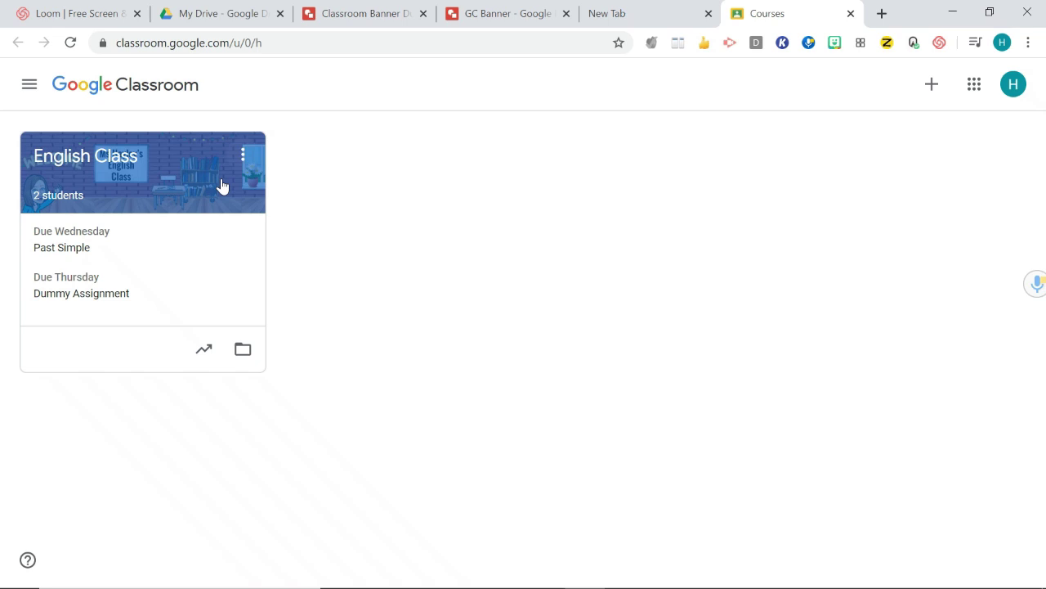
Step: Open English Class, close its photo upload gallery unused, and return to the GC Banner tab
click(191, 171)
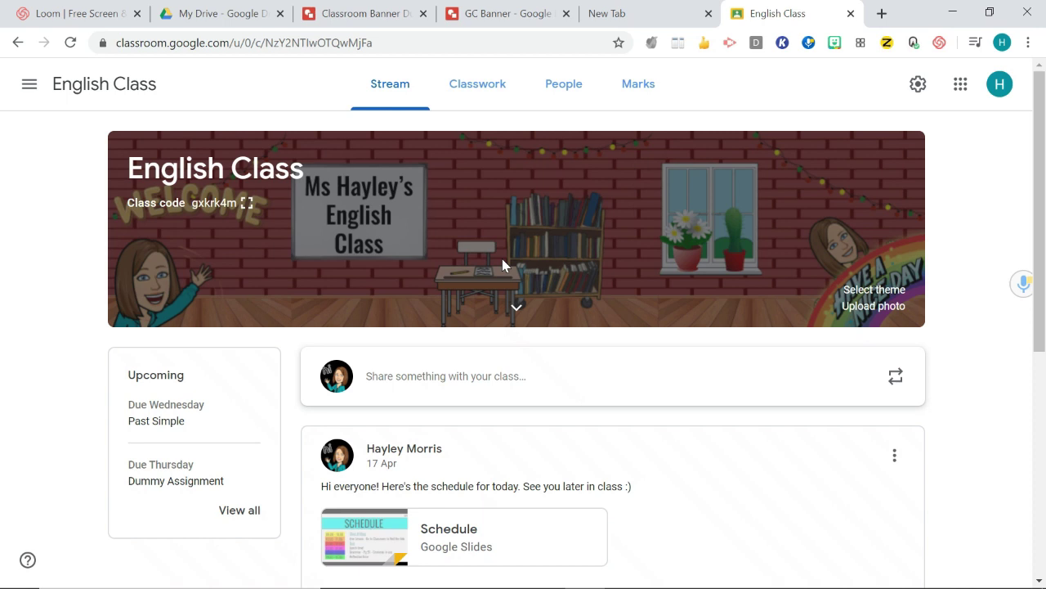
click(889, 306)
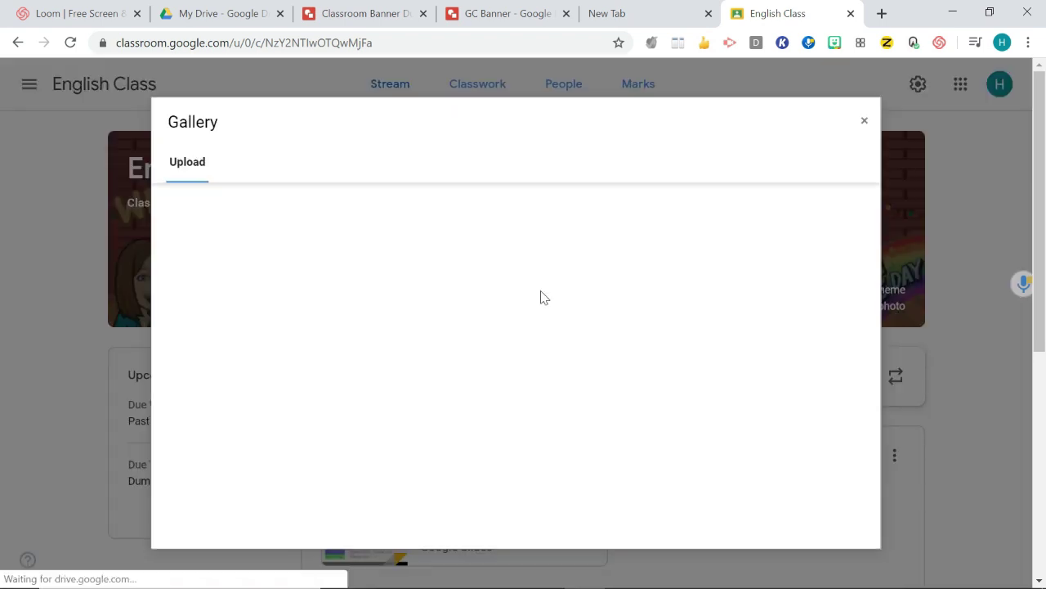
click(504, 413)
key(Escape)
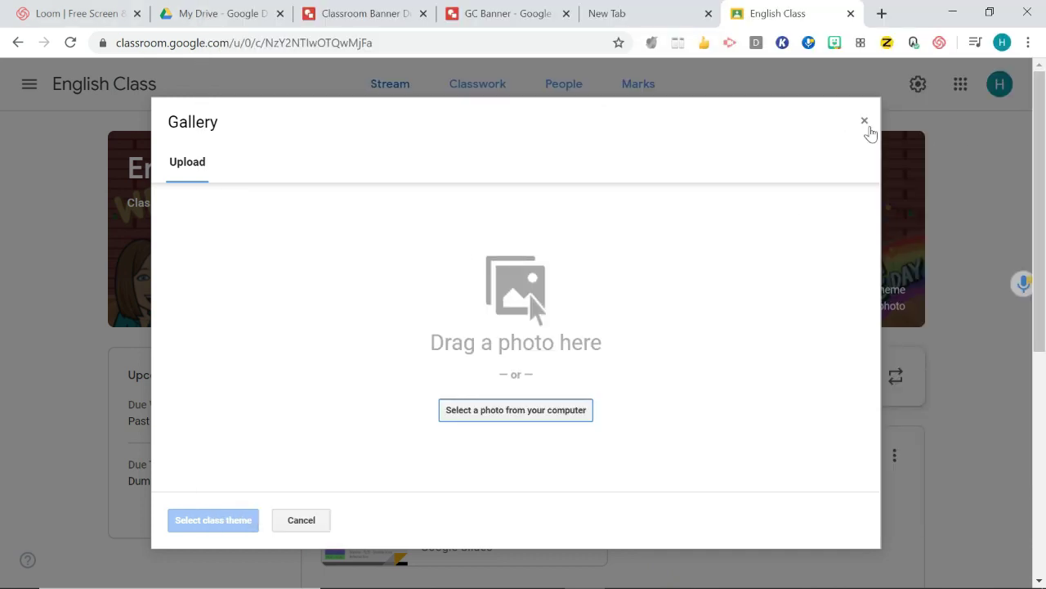
click(864, 122)
click(515, 10)
click(699, 204)
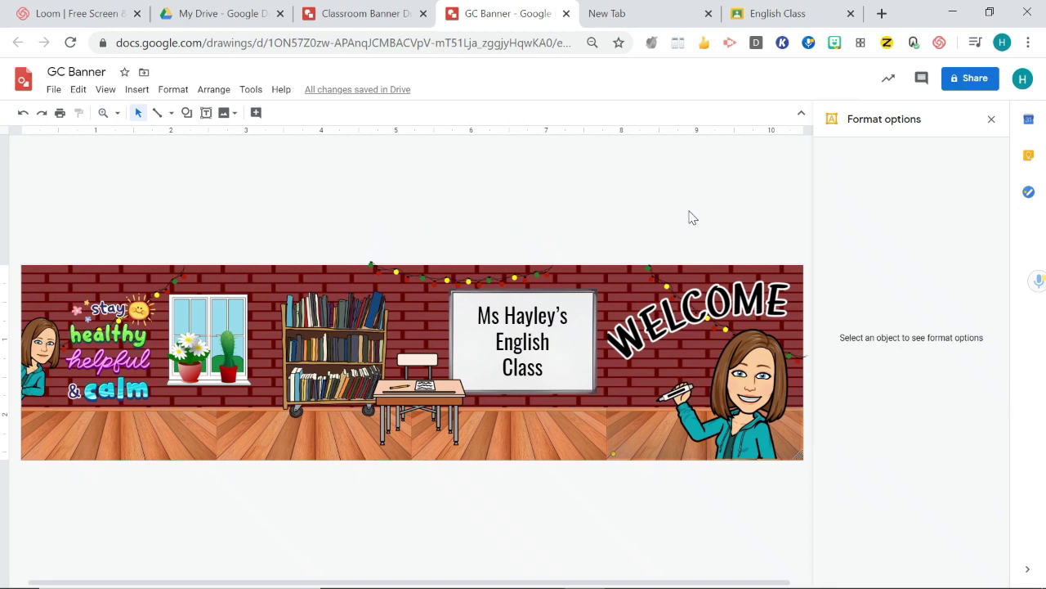
Step: Download GC Banner as a PNG image (.png)
click(53, 91)
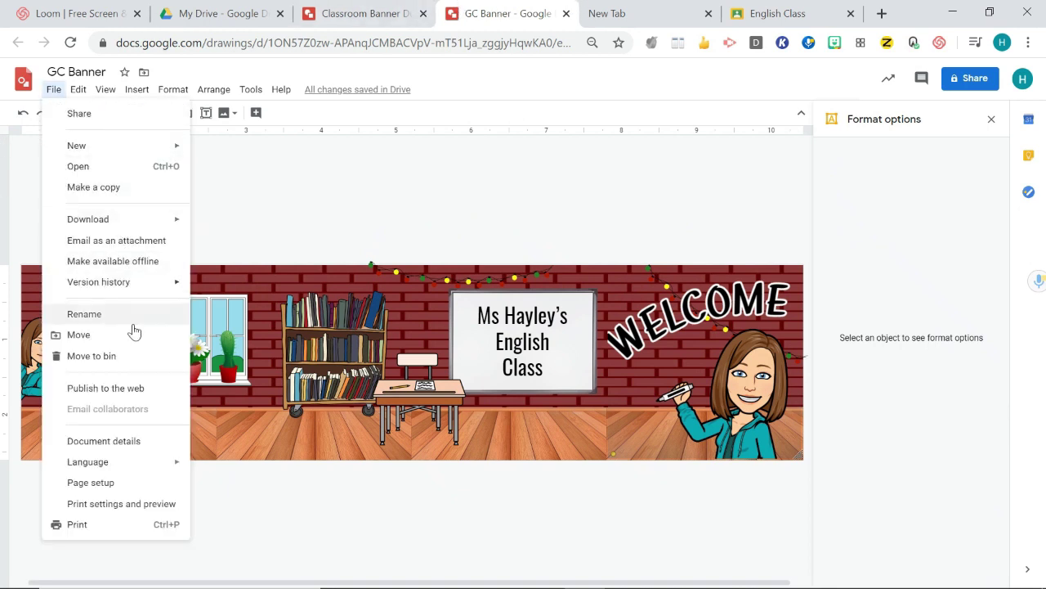
mouse_move(168, 219)
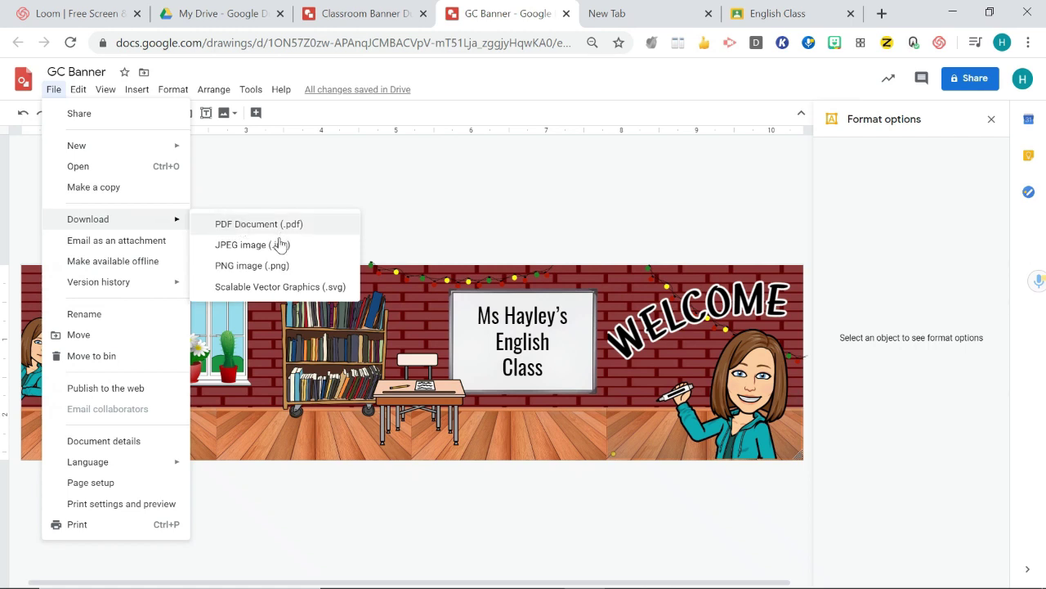
click(276, 266)
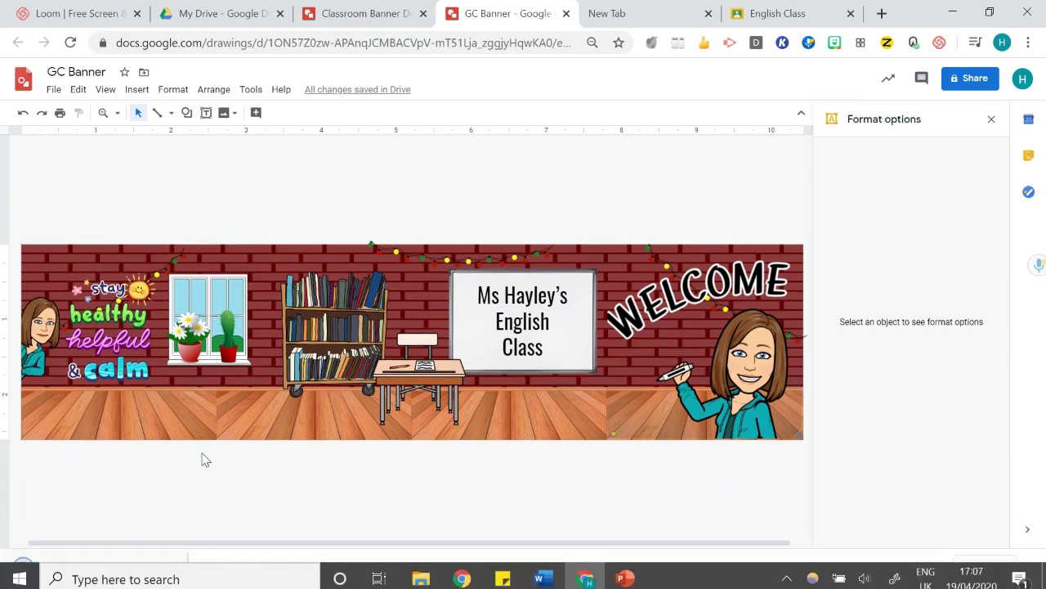
Step: Upload GC Banner from Downloads, stretch the crop over the full banner, and select it as class theme
click(738, 14)
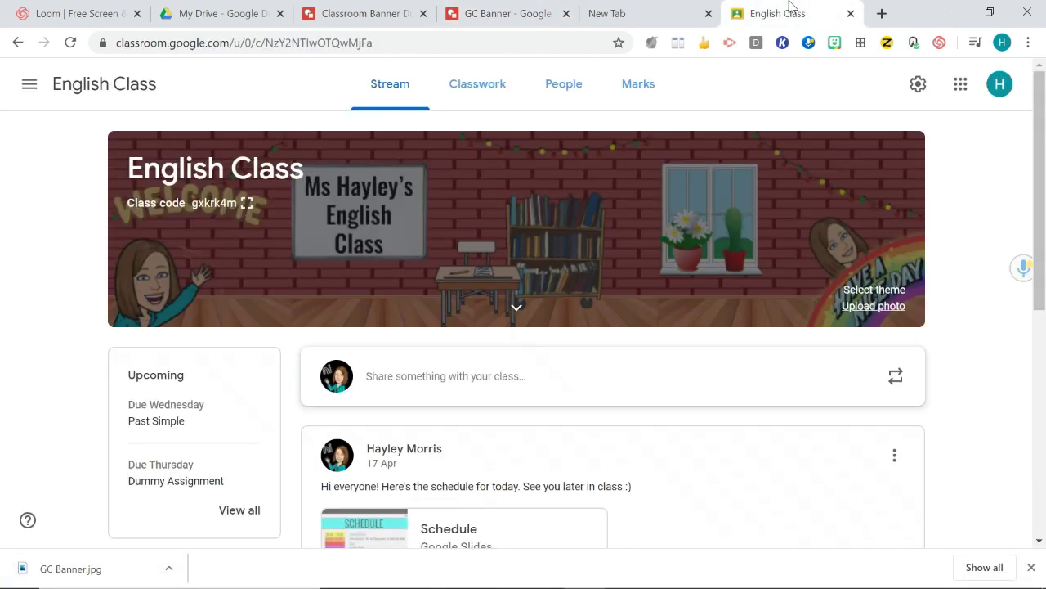
click(870, 307)
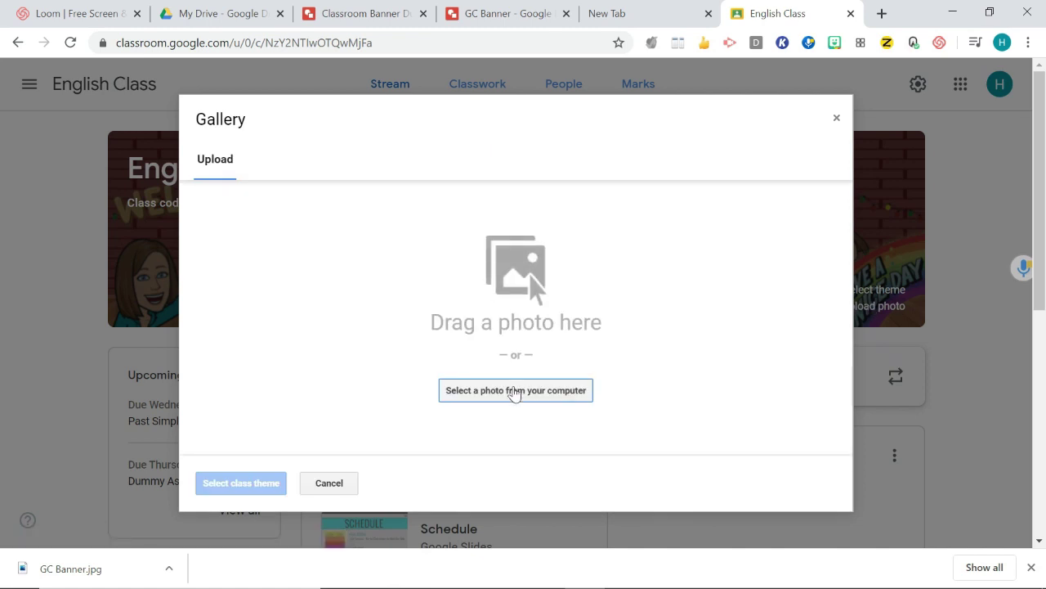
click(518, 409)
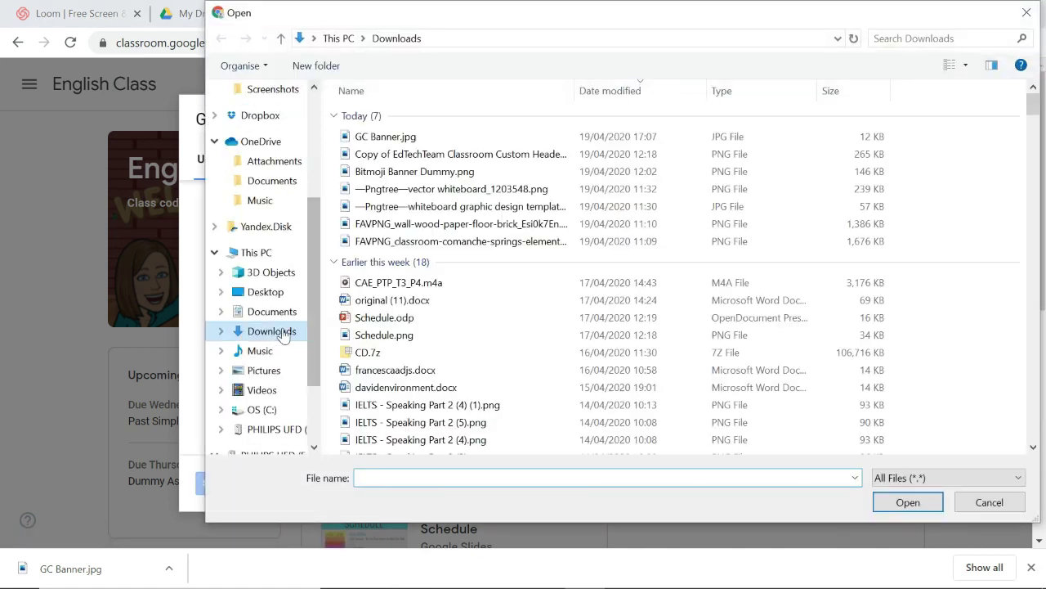
double_click(385, 136)
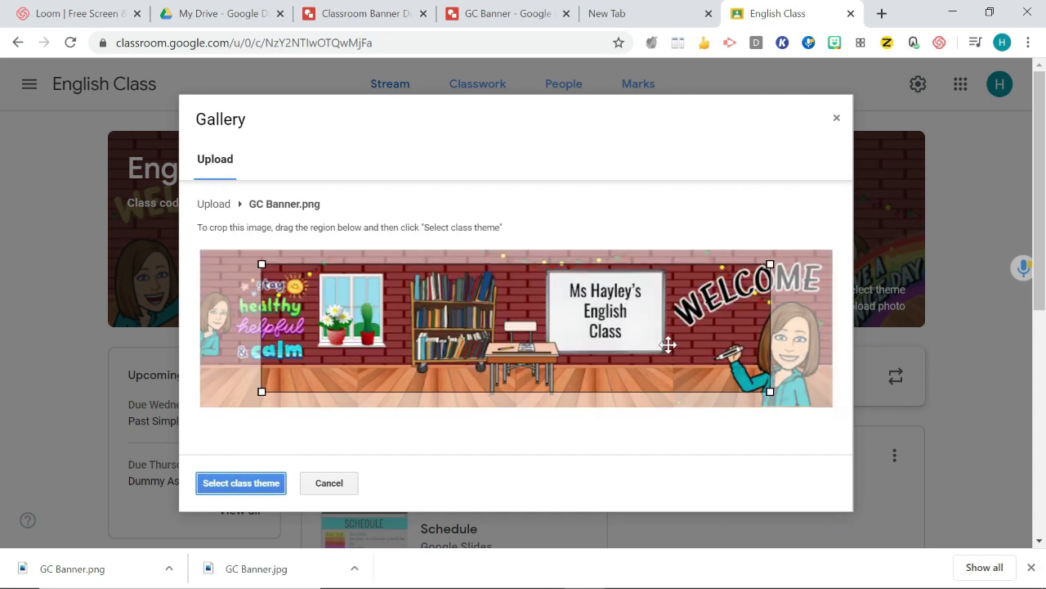
drag(260, 264, 191, 242)
drag(202, 397, 190, 434)
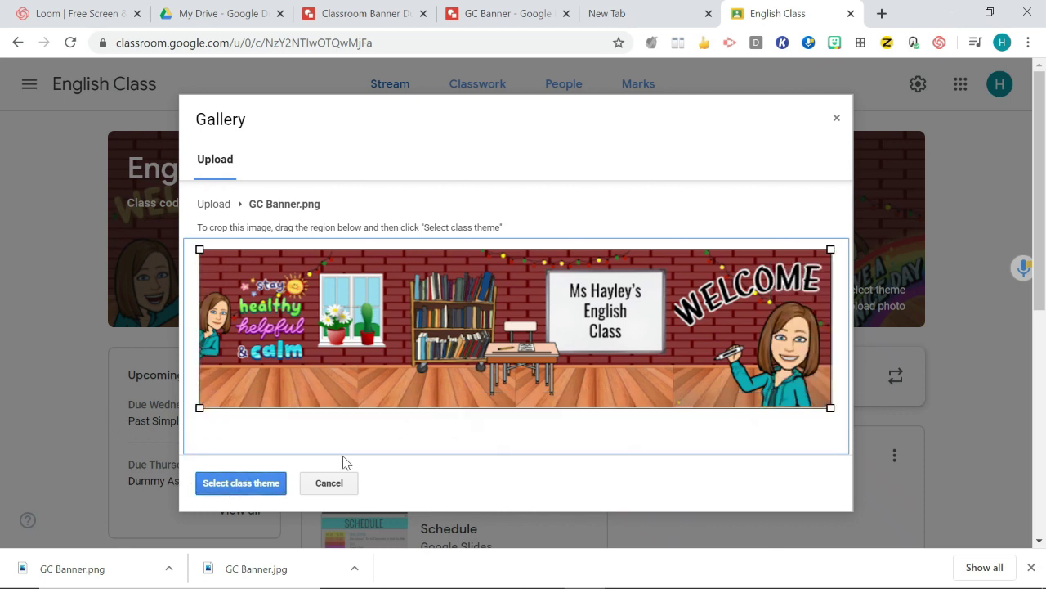
click(278, 484)
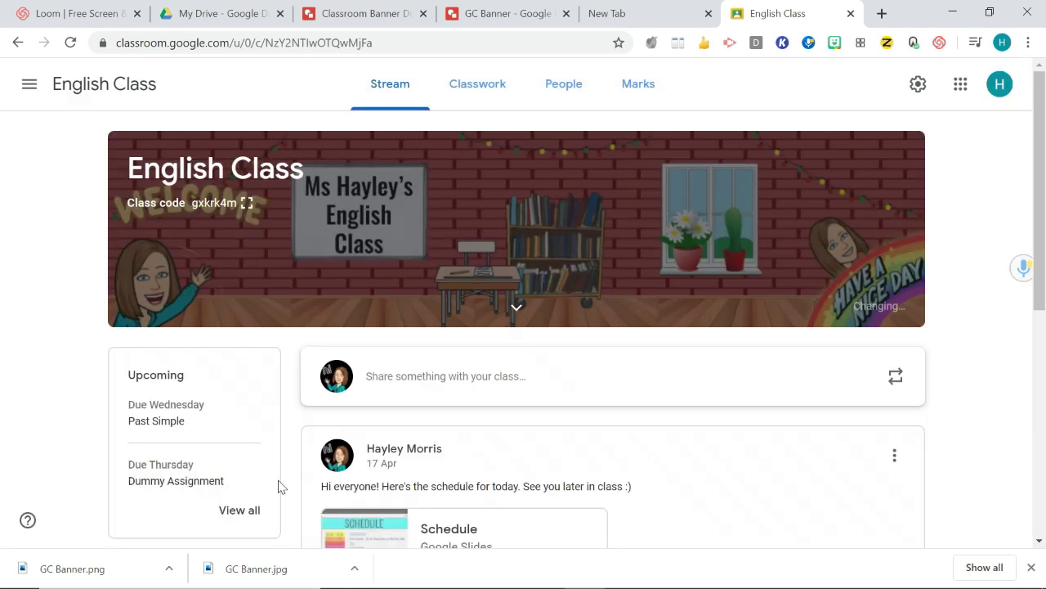